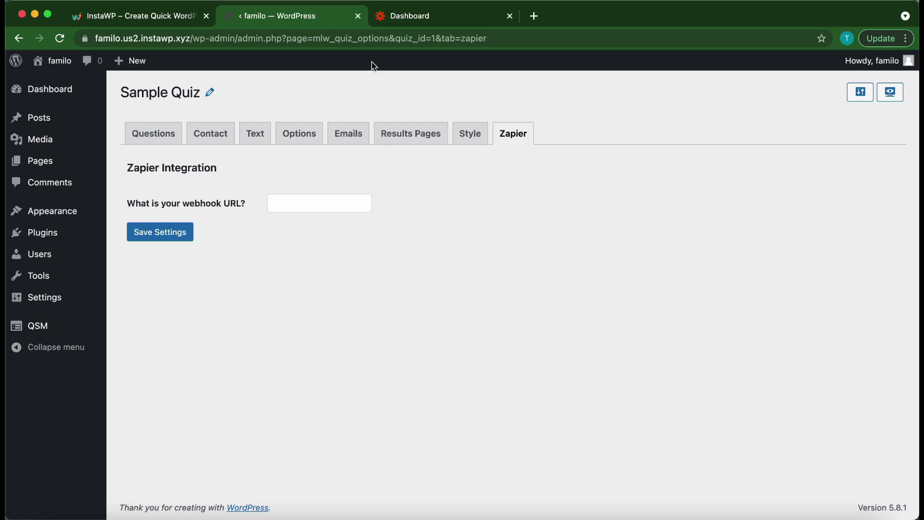
Step: Create a new Zapier zap with the Webhooks by Zapier Catch Hook trigger, then switch to InstaWP
{"action": "left_click", "coordinate": [421, 9]}
{"action": "left_click", "coordinate": [143, 163]}
{"action": "left_click", "coordinate": [278, 278]}
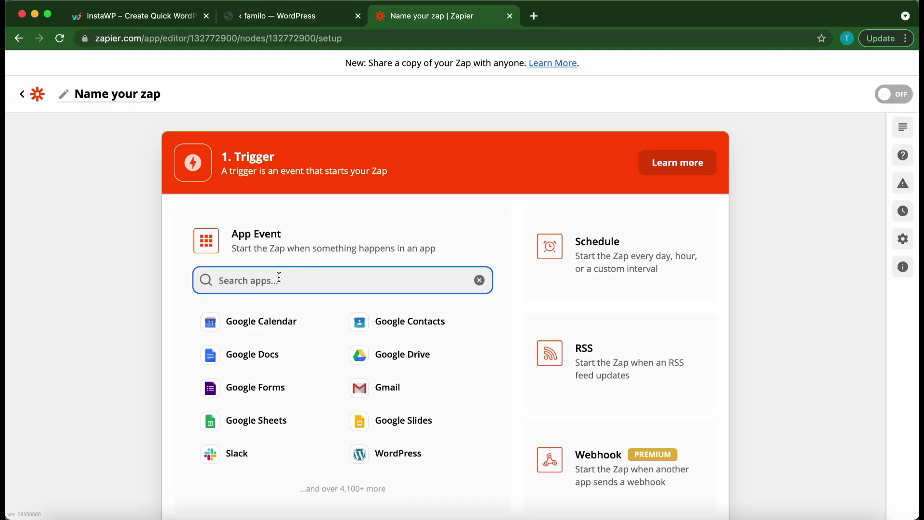
{"action": "type", "text": "web"}
{"action": "left_click", "coordinate": [258, 320]}
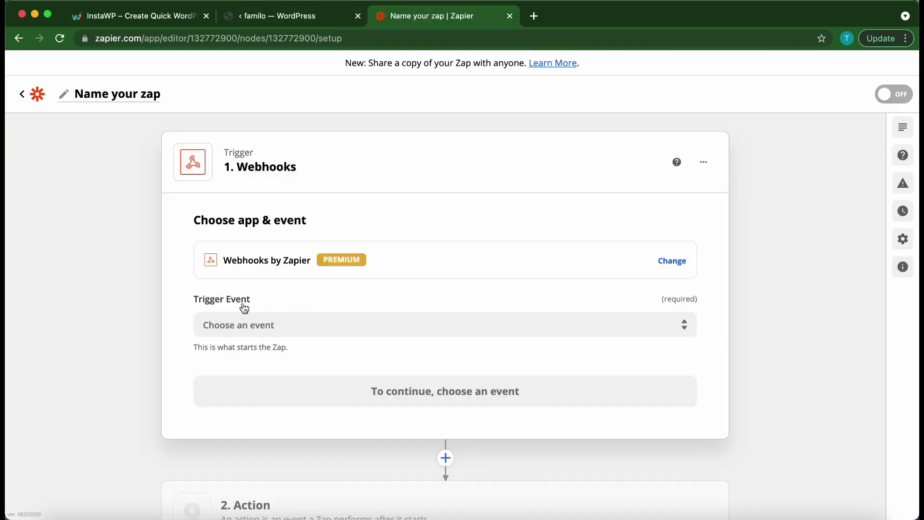
{"action": "left_click", "coordinate": [286, 323]}
{"action": "left_click", "coordinate": [275, 404]}
{"action": "left_click", "coordinate": [152, 16]}
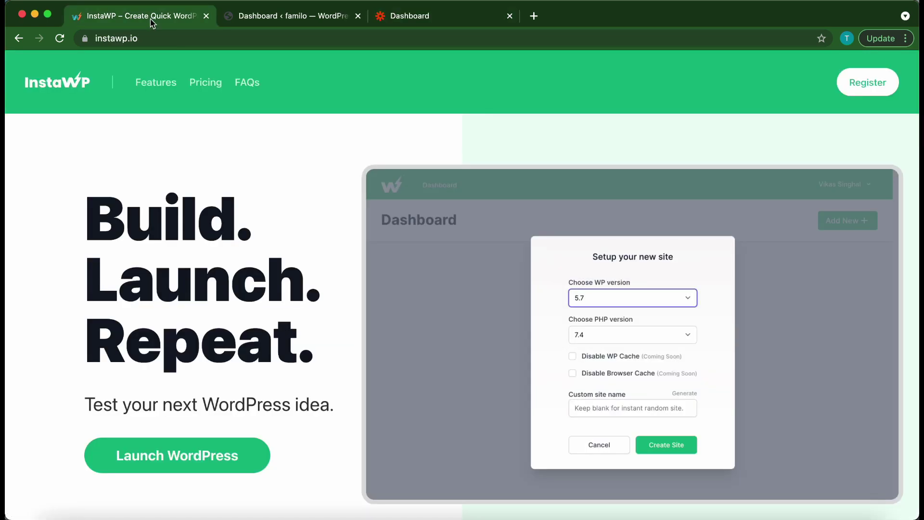
Step: Scroll through the instawp.io homepage and back up, then return to the WordPress 5.8.1 dashboard
{"action": "scroll", "coordinate": [231, 323], "scroll_direction": "down", "scroll_amount": 8}
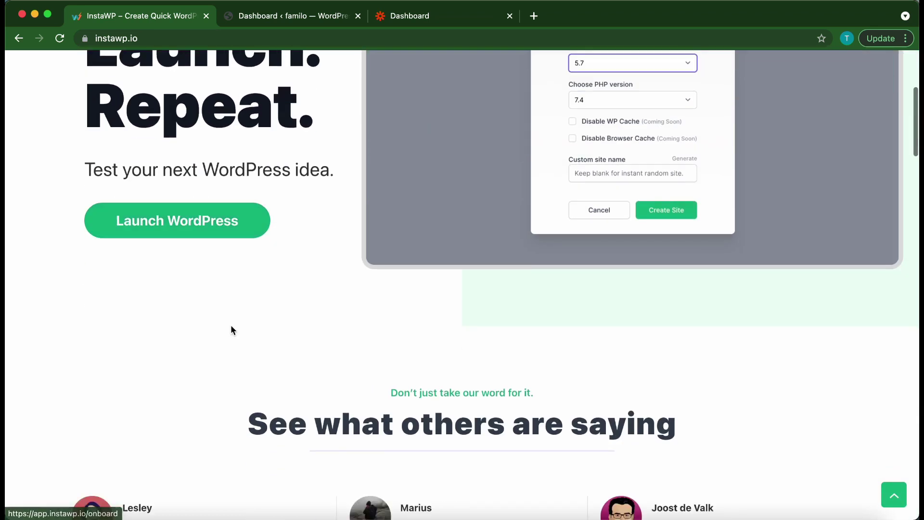
{"action": "scroll", "coordinate": [231, 327], "scroll_direction": "down", "scroll_amount": 9}
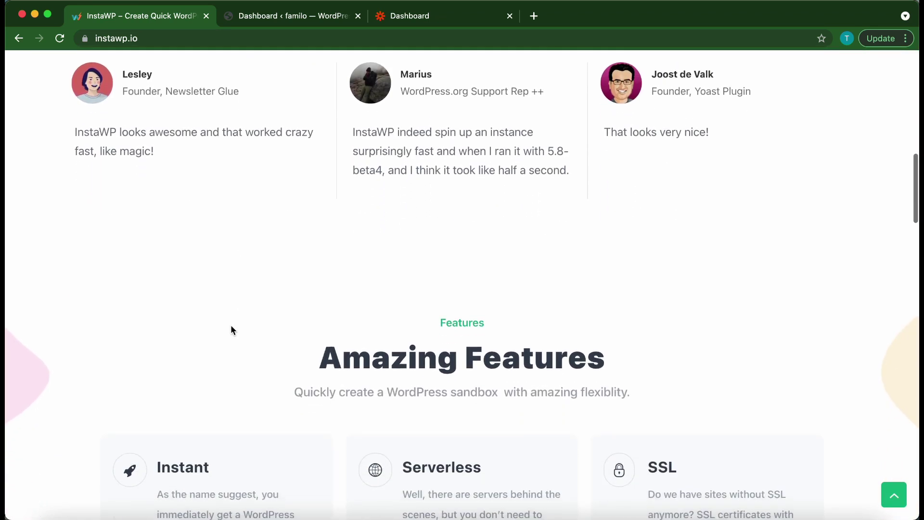
{"action": "scroll", "coordinate": [230, 329], "scroll_direction": "down", "scroll_amount": 7}
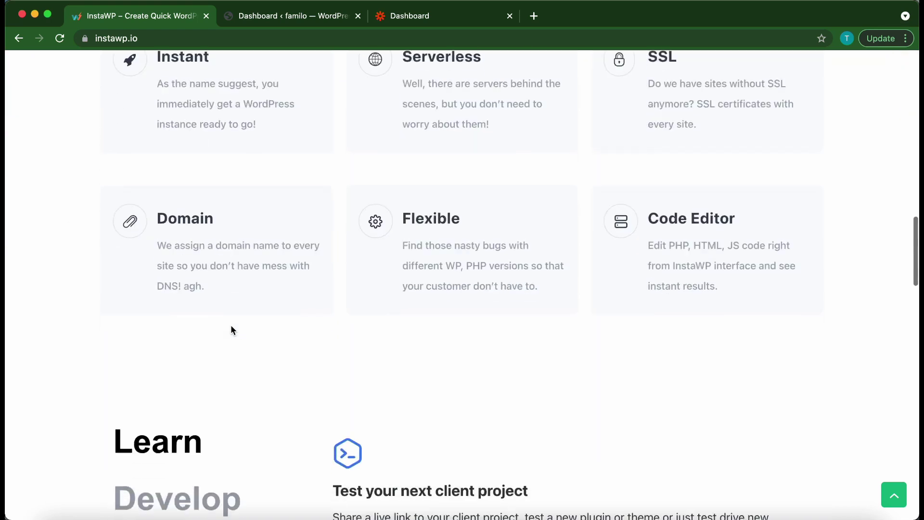
{"action": "scroll", "coordinate": [231, 330], "scroll_direction": "down", "scroll_amount": 6}
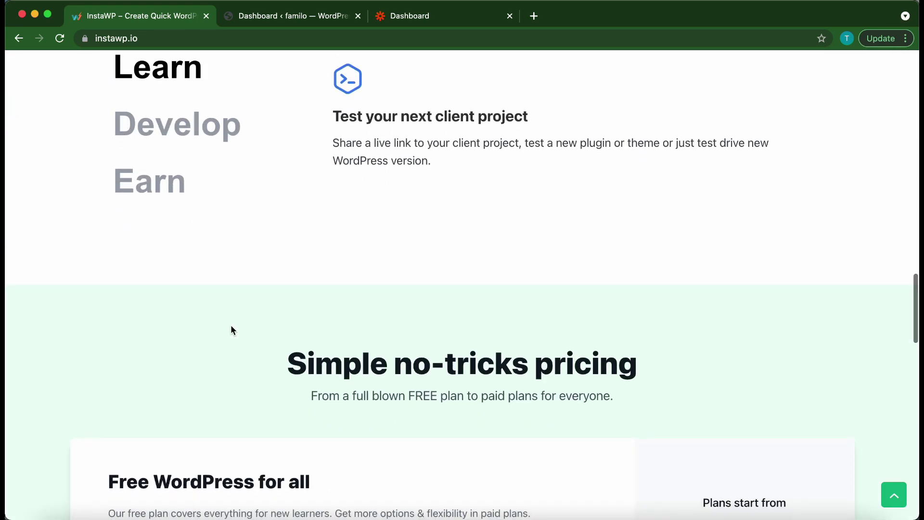
{"action": "scroll", "coordinate": [231, 330], "scroll_direction": "down", "scroll_amount": 3}
{"action": "scroll", "coordinate": [231, 331], "scroll_direction": "down", "scroll_amount": 1}
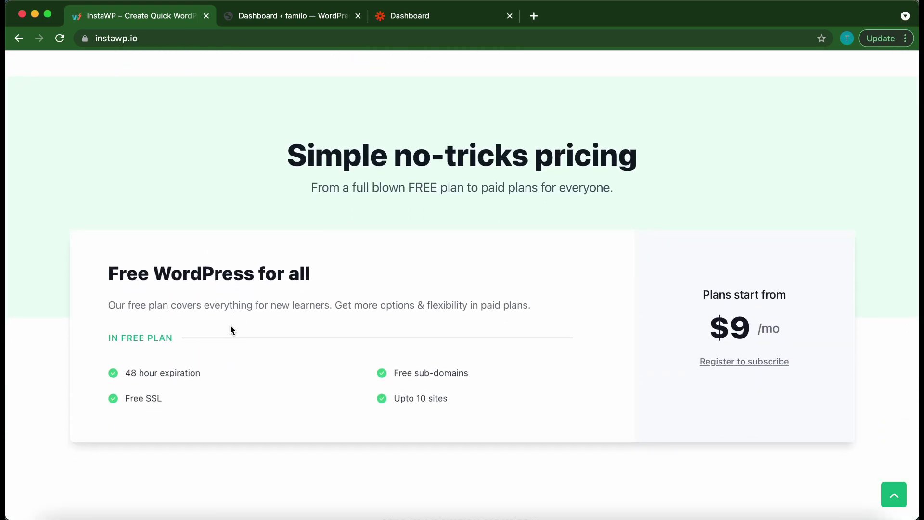
{"action": "scroll", "coordinate": [231, 331], "scroll_direction": "down", "scroll_amount": 3}
{"action": "scroll", "coordinate": [231, 330], "scroll_direction": "down", "scroll_amount": 2}
{"action": "scroll", "coordinate": [230, 331], "scroll_direction": "up", "scroll_amount": 20}
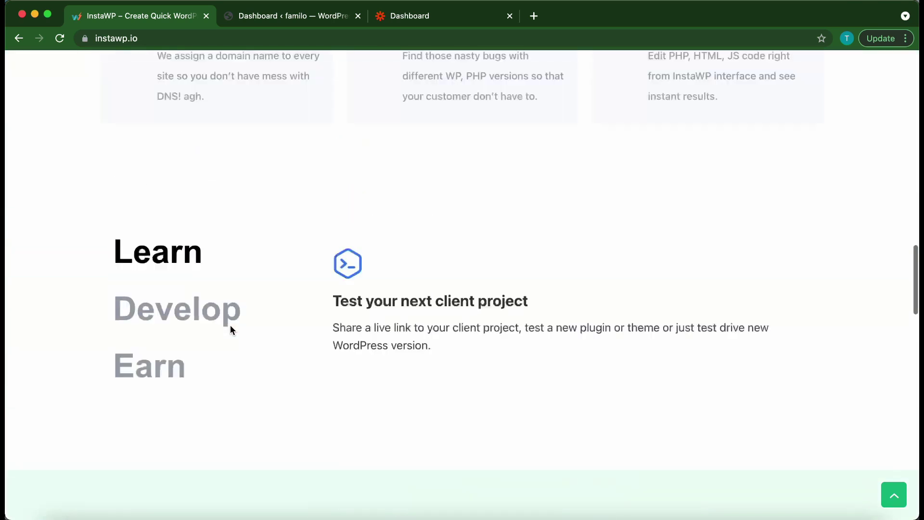
{"action": "scroll", "coordinate": [217, 390], "scroll_direction": "up", "scroll_amount": 20}
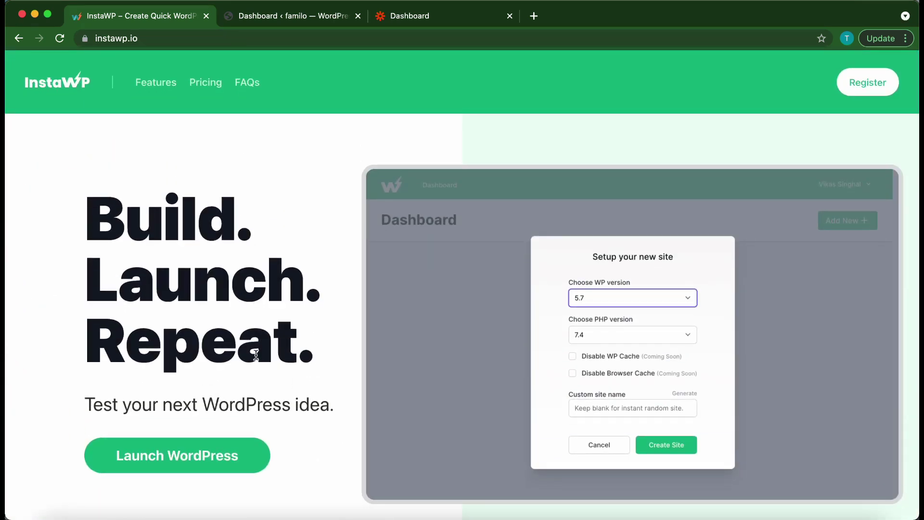
{"action": "key", "text": "ctrl+Tab"}
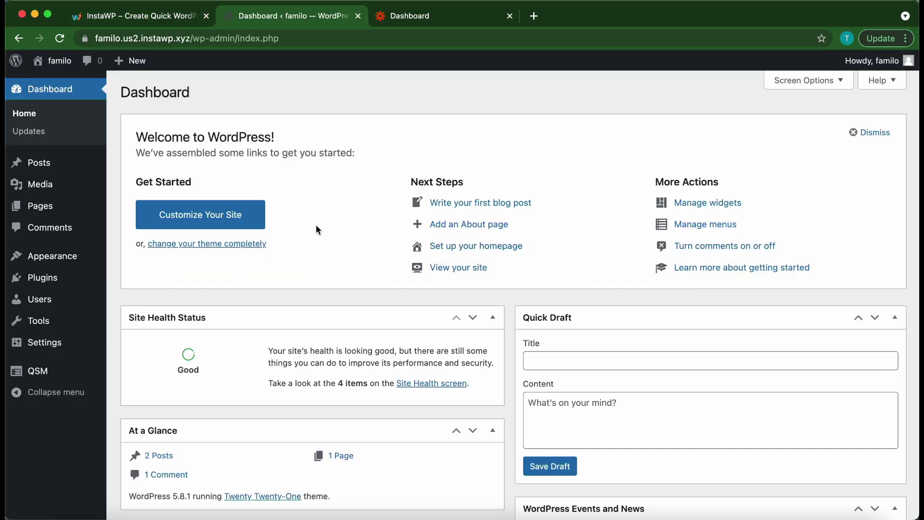
Step: Open the QSM dashboard (version 7.3.2) from the WordPress admin sidebar
{"action": "left_click", "coordinate": [47, 374]}
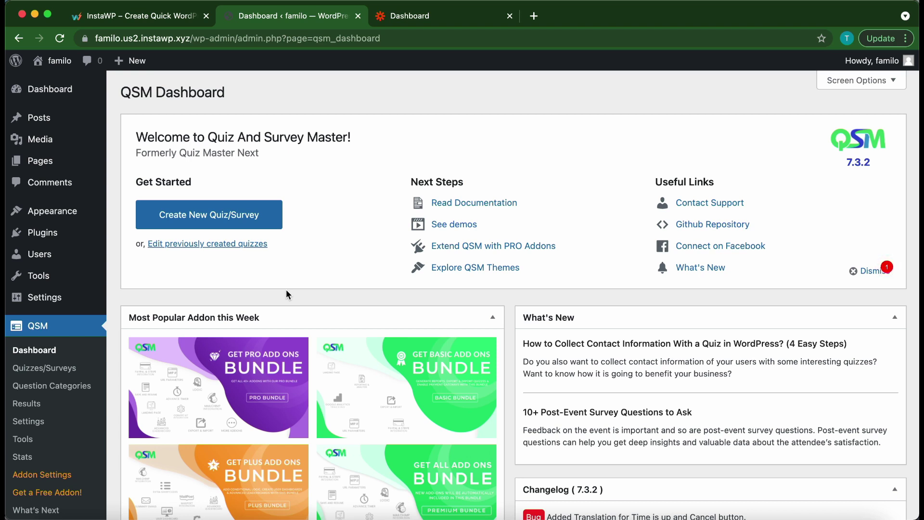
Step: Open the 'Extend QSM with PRO Addons' pricing page and scroll through it
{"action": "left_click", "coordinate": [460, 247]}
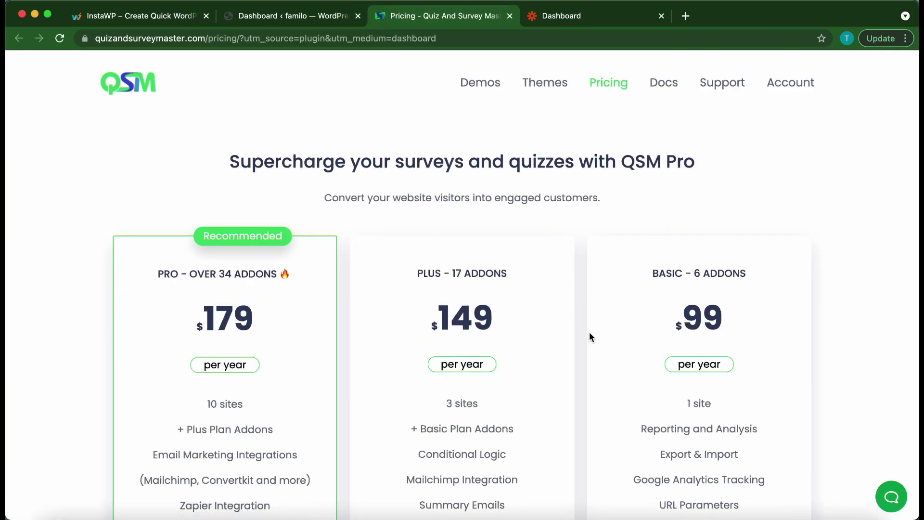
{"action": "scroll", "coordinate": [486, 391], "scroll_direction": "down", "scroll_amount": 7}
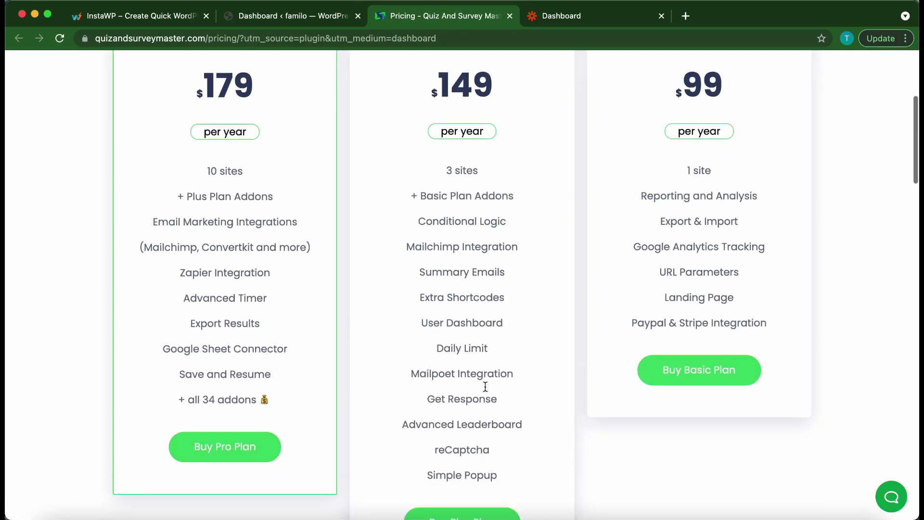
{"action": "scroll", "coordinate": [485, 387], "scroll_direction": "down", "scroll_amount": 16}
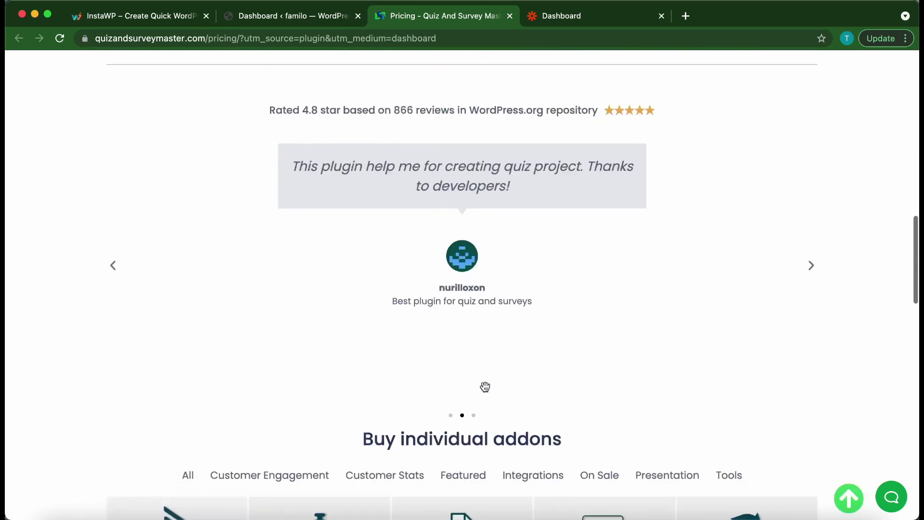
{"action": "scroll", "coordinate": [487, 391], "scroll_direction": "down", "scroll_amount": 3}
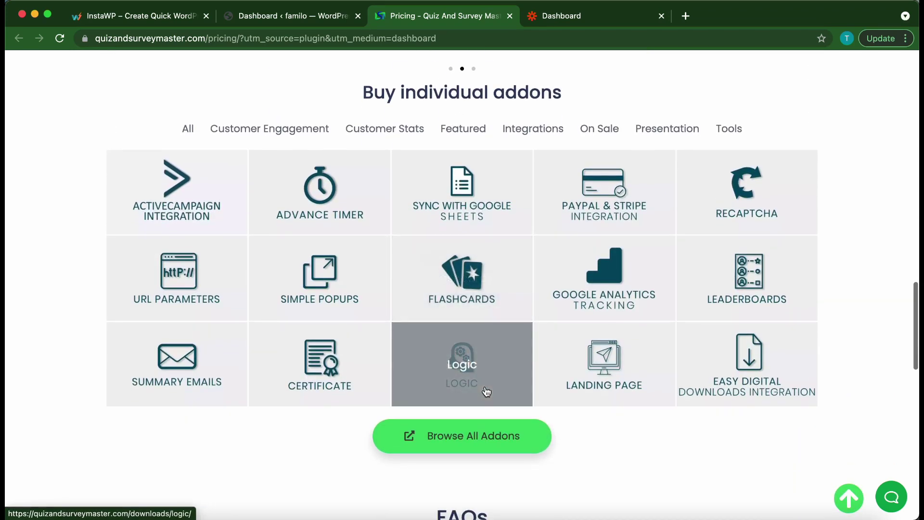
Step: Browse all QSM addons and scroll down to the Zapier Integration card
{"action": "left_click", "coordinate": [468, 437]}
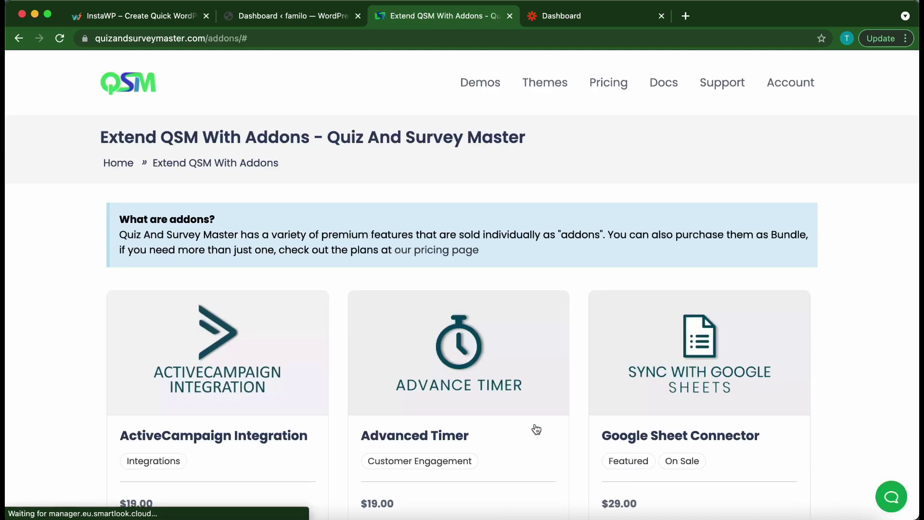
{"action": "scroll", "coordinate": [501, 432], "scroll_direction": "down", "scroll_amount": 7}
{"action": "scroll", "coordinate": [502, 433], "scroll_direction": "down", "scroll_amount": 13}
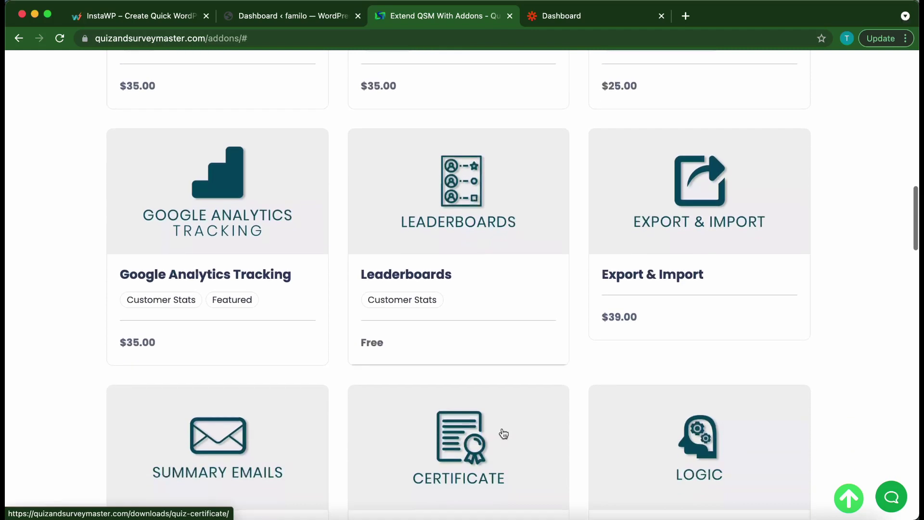
{"action": "scroll", "coordinate": [504, 433], "scroll_direction": "down", "scroll_amount": 10}
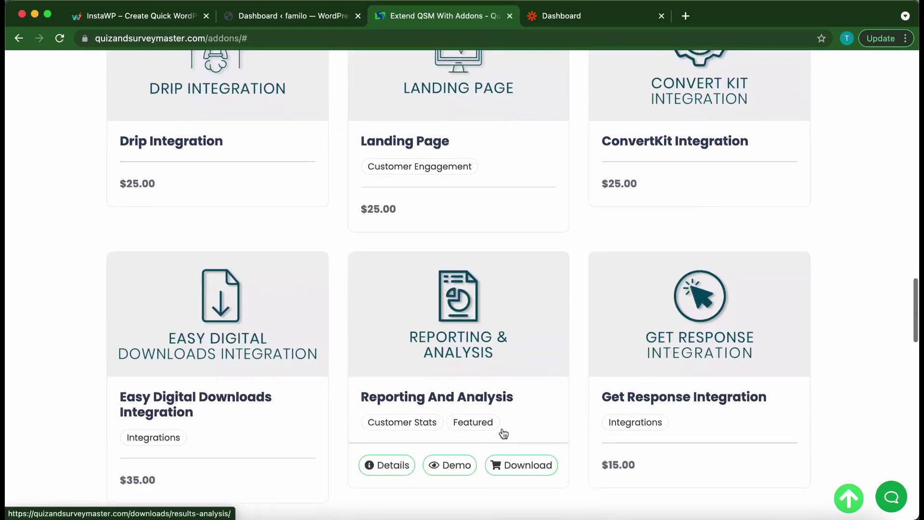
{"action": "scroll", "coordinate": [504, 434], "scroll_direction": "down", "scroll_amount": 5}
Step: Add the Zapier Integration Business (2-5 Sites) licence to the cart and review the $56.00 checkout
{"action": "left_click", "coordinate": [476, 351]}
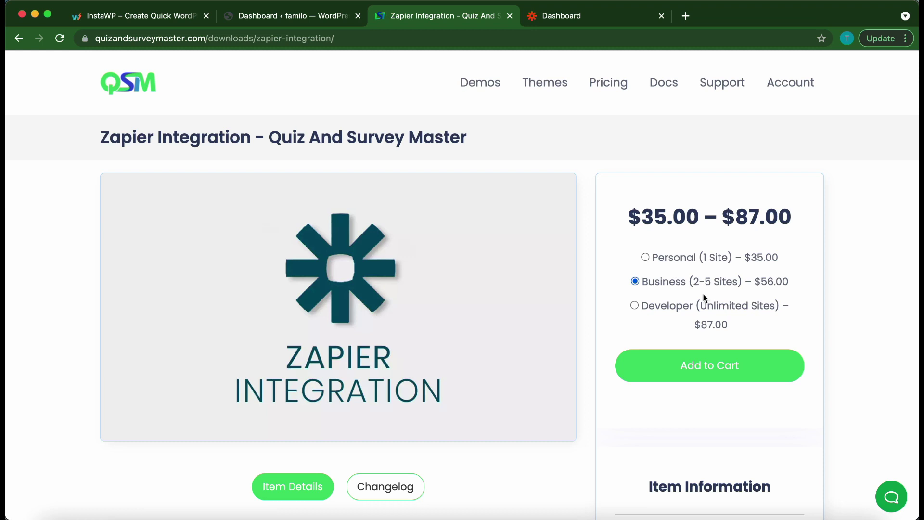
{"action": "left_click", "coordinate": [690, 370]}
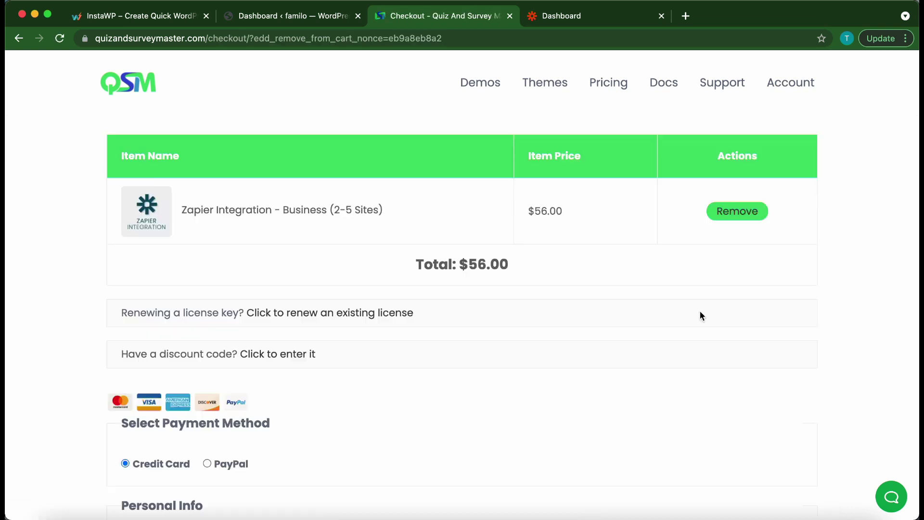
{"action": "scroll", "coordinate": [686, 331], "scroll_direction": "down", "scroll_amount": 5}
{"action": "scroll", "coordinate": [685, 328], "scroll_direction": "down", "scroll_amount": 3}
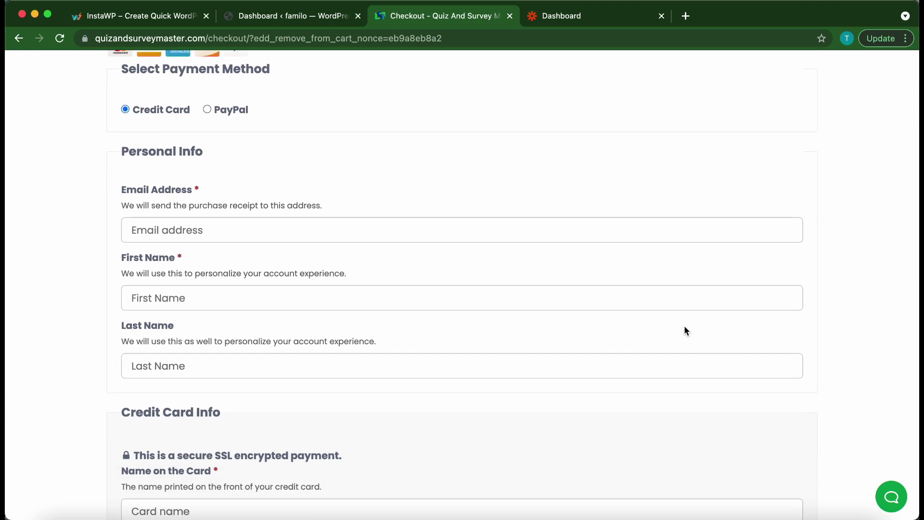
{"action": "scroll", "coordinate": [687, 331], "scroll_direction": "up", "scroll_amount": 3}
{"action": "scroll", "coordinate": [685, 330], "scroll_direction": "up", "scroll_amount": 4}
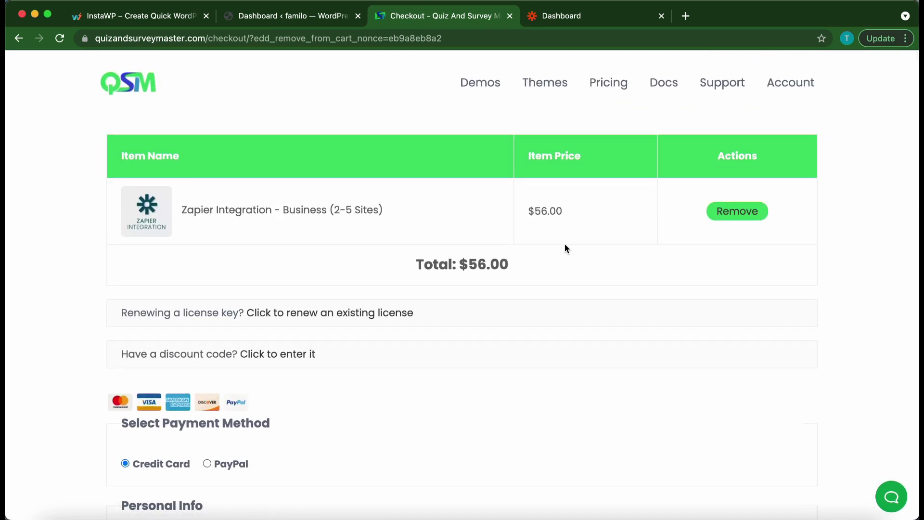
Step: Close the checkout tab and open the Upload Plugin form under Plugins > Add New
{"action": "left_click", "coordinate": [510, 16]}
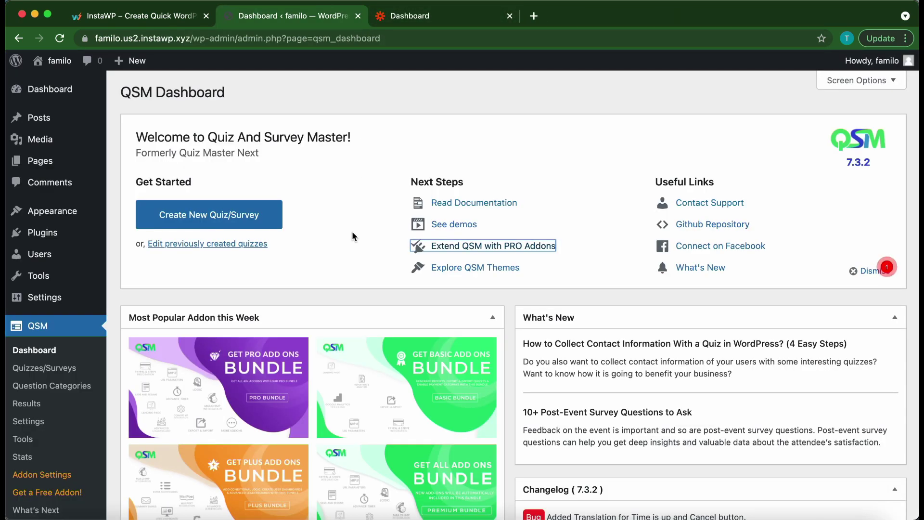
{"action": "mouse_move", "coordinate": [38, 233]}
{"action": "left_click", "coordinate": [118, 253]}
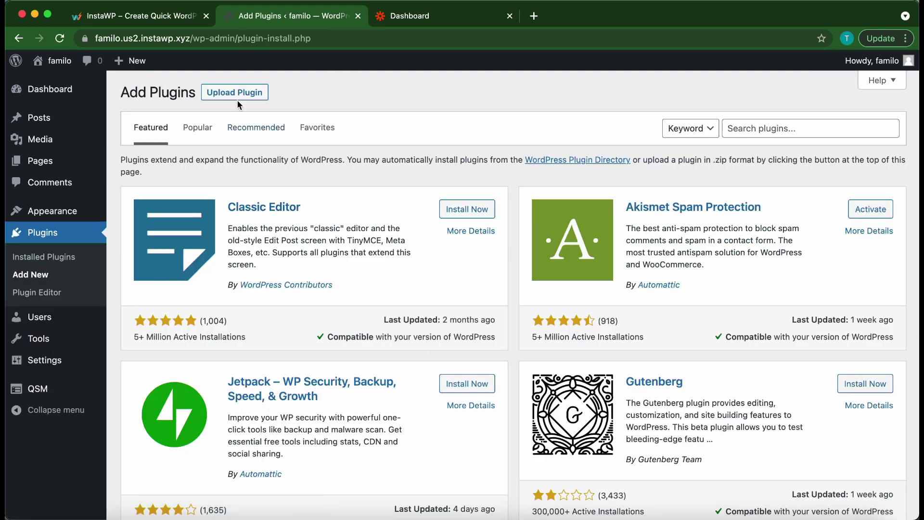
{"action": "left_click", "coordinate": [235, 93]}
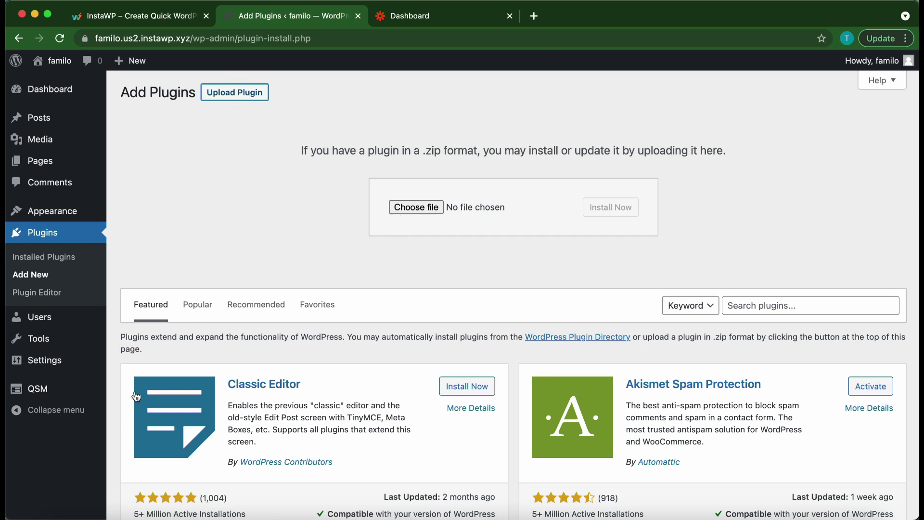
Step: Drop qsm-zapier-integration.zip from Finder onto the upload form and install it
{"action": "left_click", "coordinate": [53, 516]}
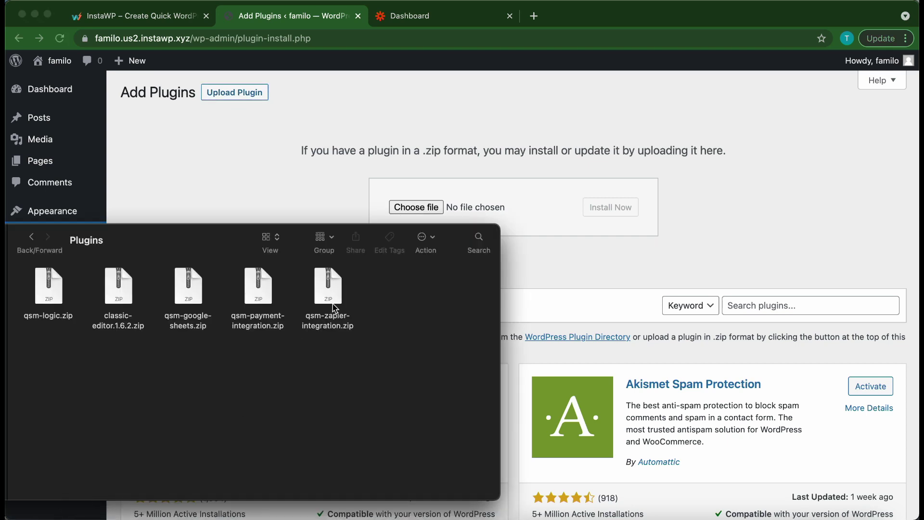
{"action": "left_click_drag", "start_coordinate": [329, 302], "coordinate": [526, 205]}
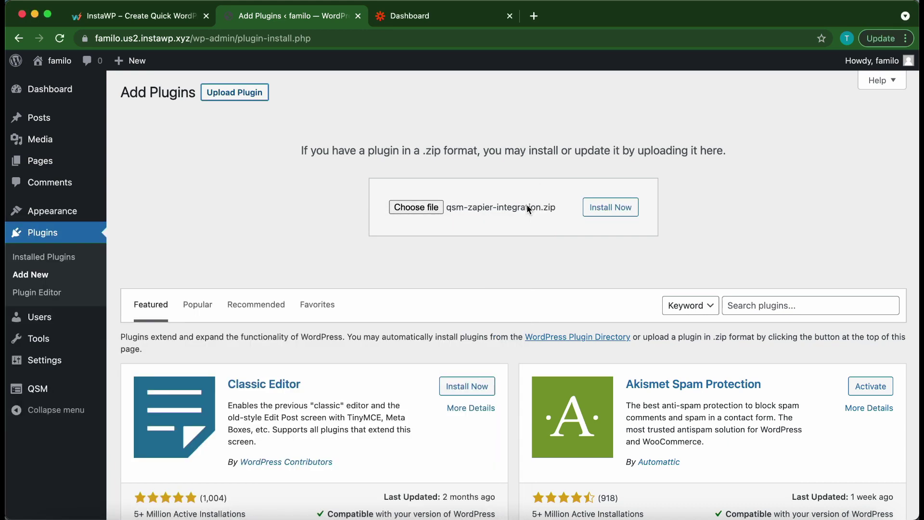
{"action": "left_click", "coordinate": [617, 209]}
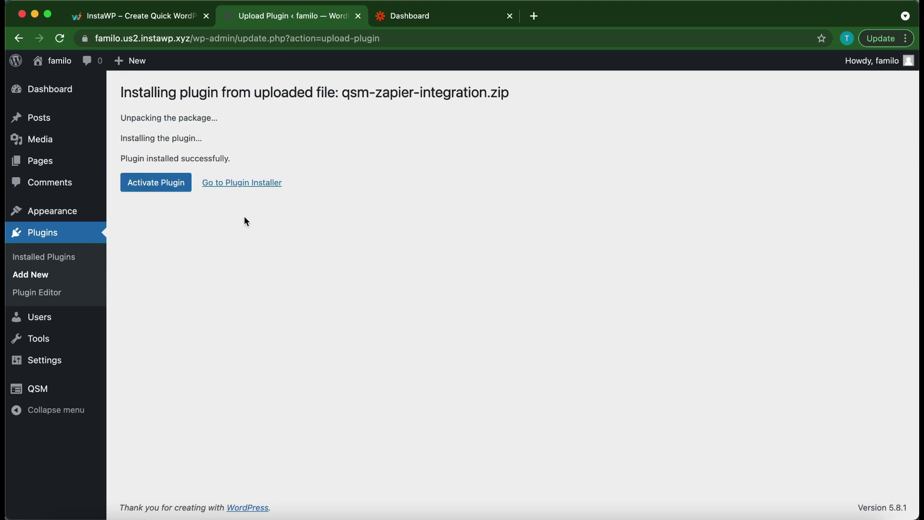
Step: Activate QSM - Zapier Integration and go to QSM > Addon Settings
{"action": "left_click", "coordinate": [182, 194]}
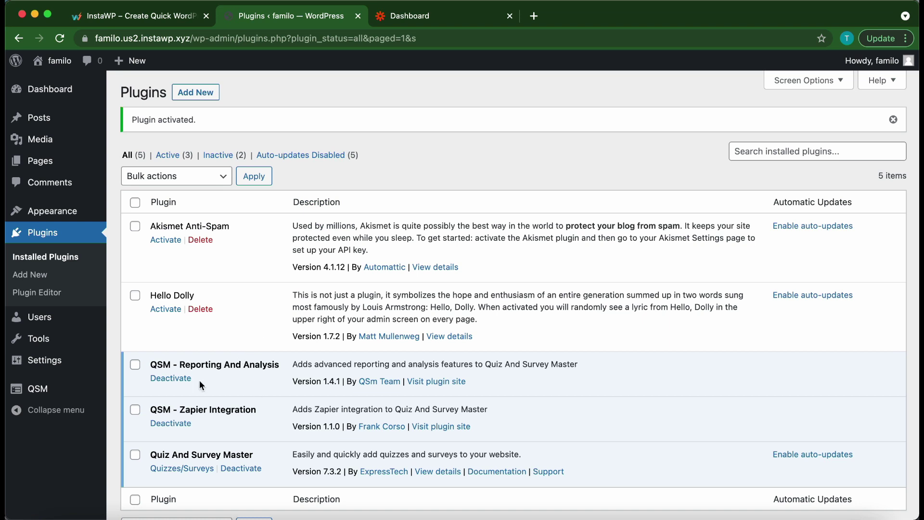
{"action": "mouse_move", "coordinate": [39, 394]}
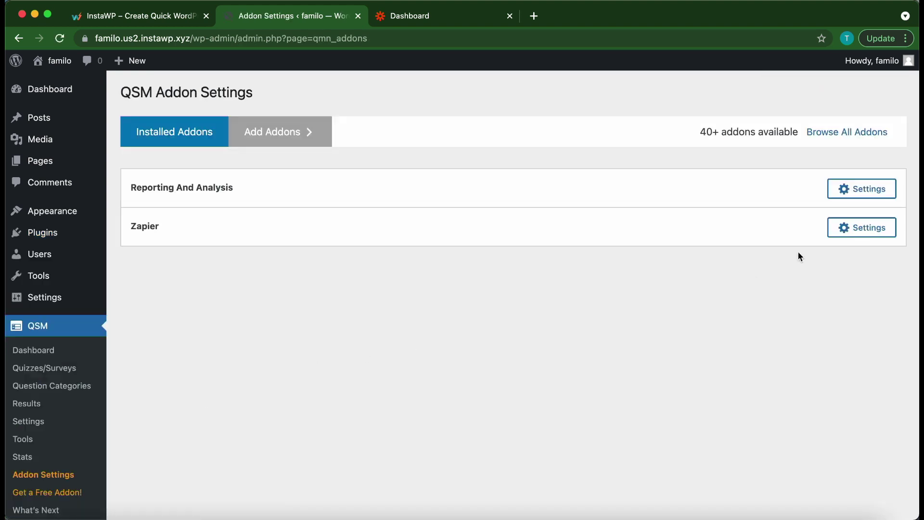
Step: Paste the licence key into the Zapier addon's Addon License Key field and save
{"action": "left_click", "coordinate": [847, 235]}
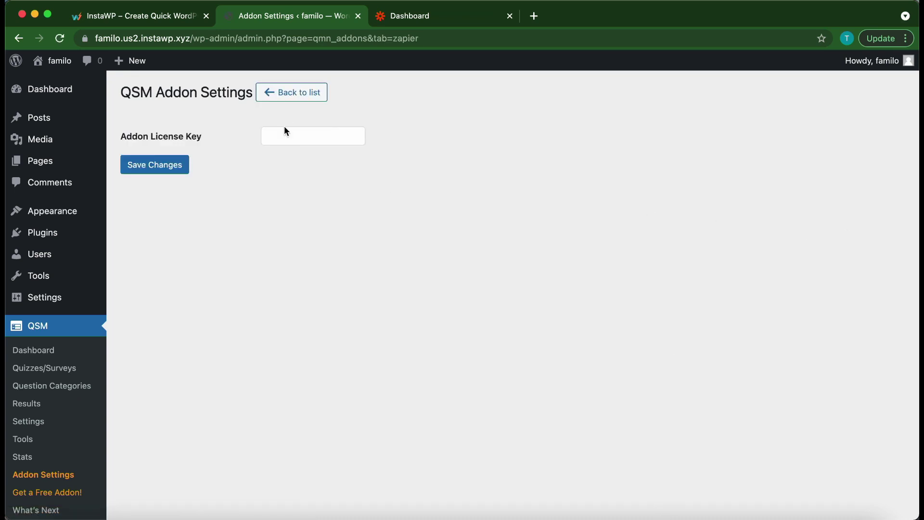
{"action": "key", "text": "super+v"}
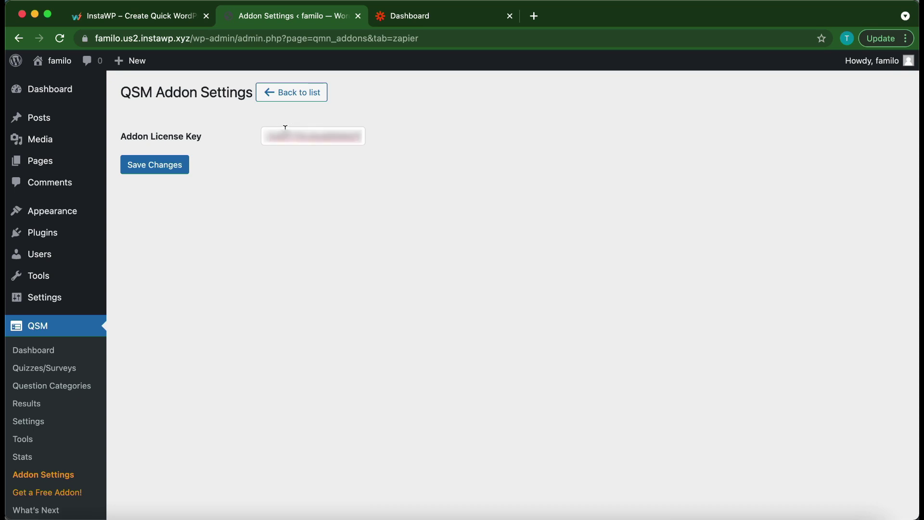
{"action": "left_click", "coordinate": [179, 168]}
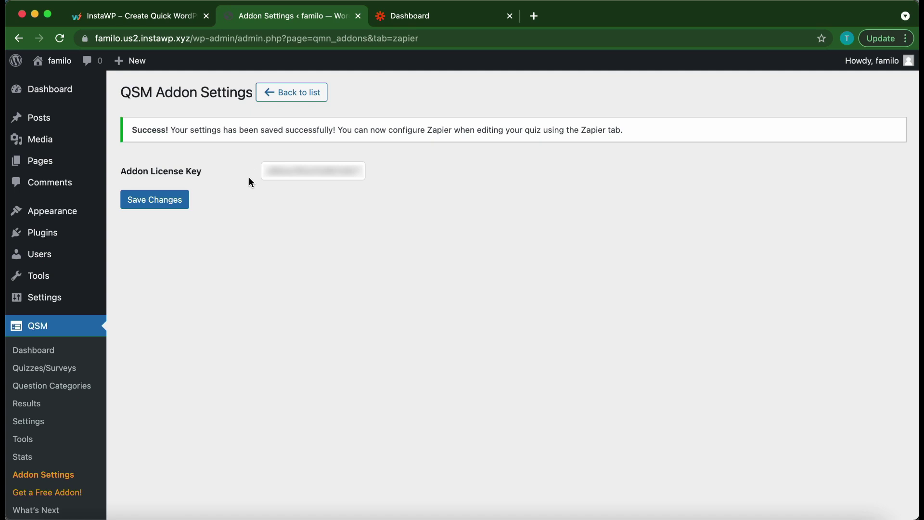
Step: Open Sample Quiz's Zapier tab, showing an empty webhook URL field, then switch to Zapier
{"action": "left_click", "coordinate": [47, 375]}
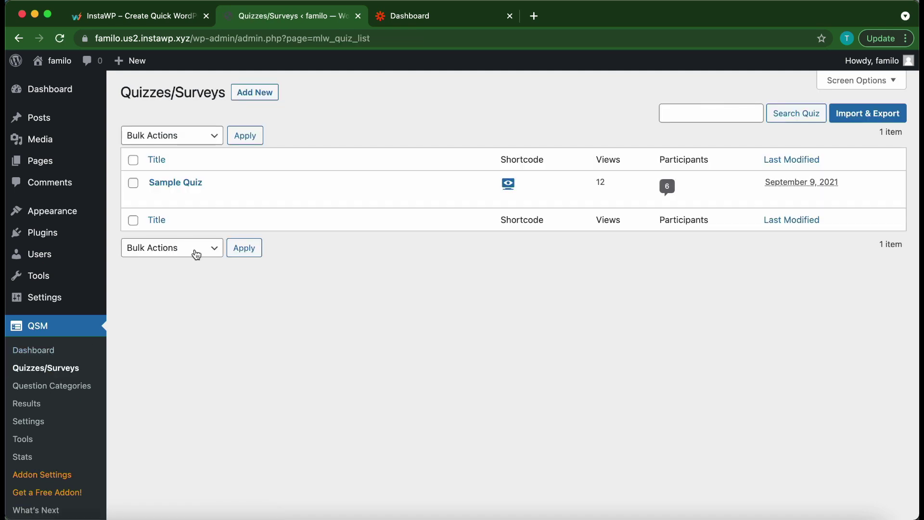
{"action": "left_click", "coordinate": [176, 184]}
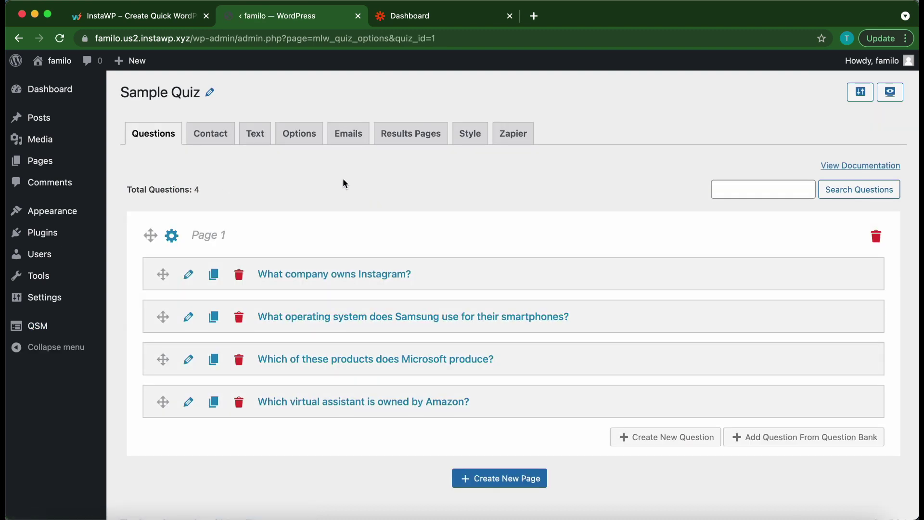
{"action": "left_click", "coordinate": [521, 139]}
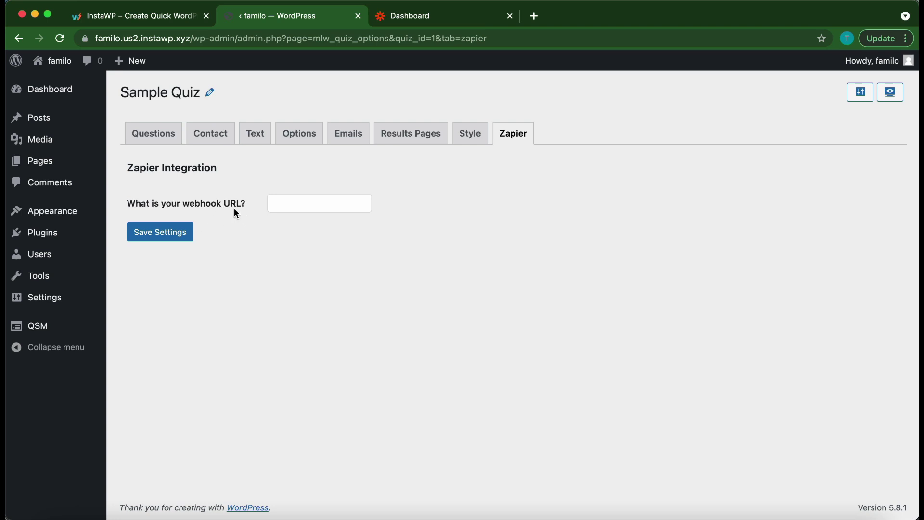
{"action": "left_click", "coordinate": [414, 16]}
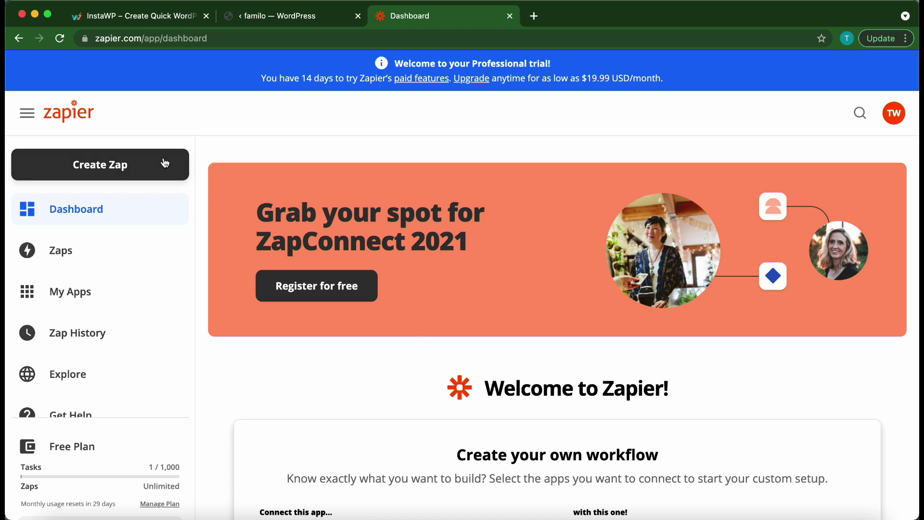
Step: Create a zap with the Webhooks by Zapier Catch Hook trigger and continue to its custom webhook URL
{"action": "left_click", "coordinate": [144, 164]}
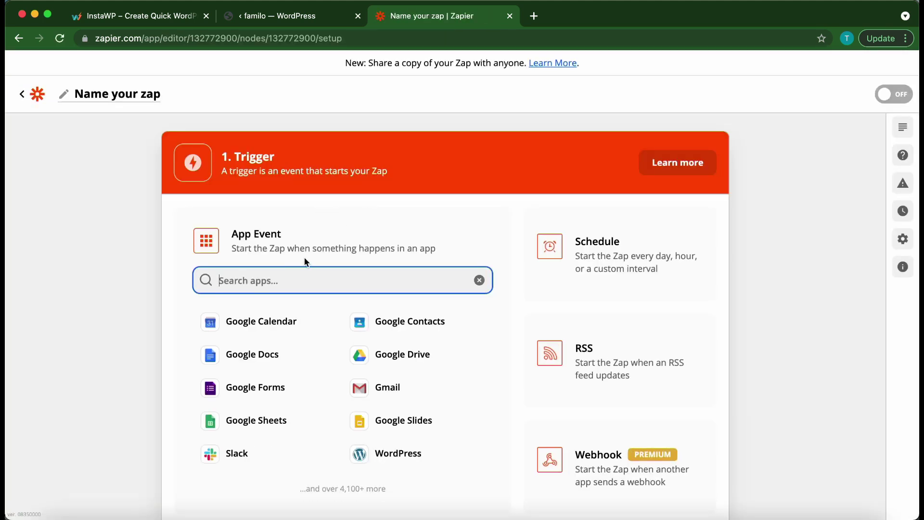
{"action": "type", "text": "web"}
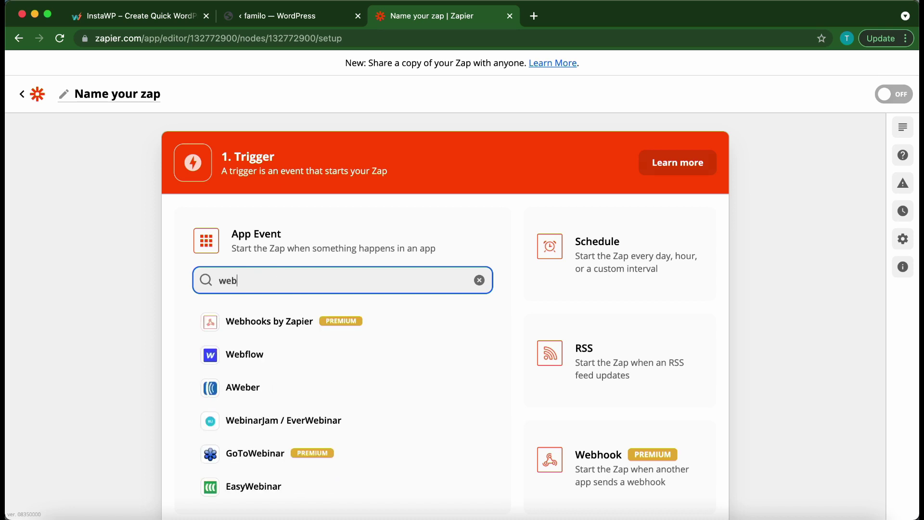
{"action": "left_click", "coordinate": [268, 321]}
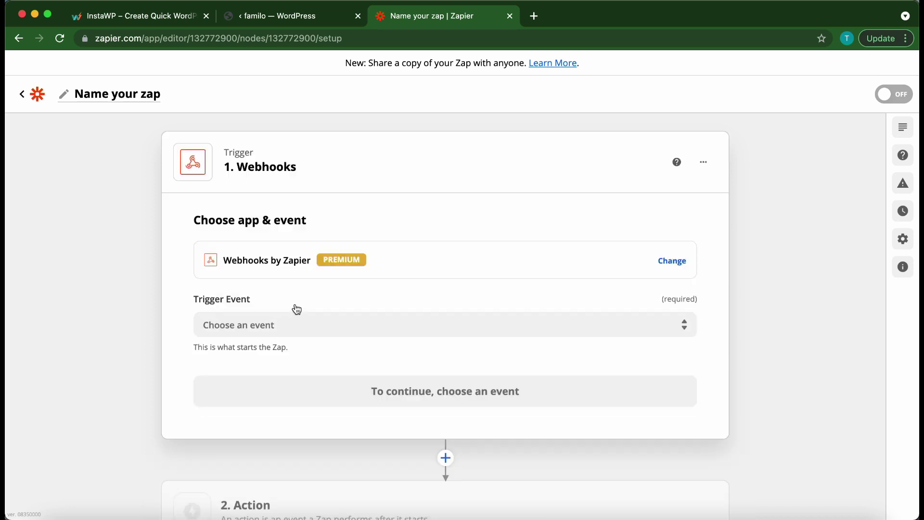
{"action": "left_click", "coordinate": [286, 320]}
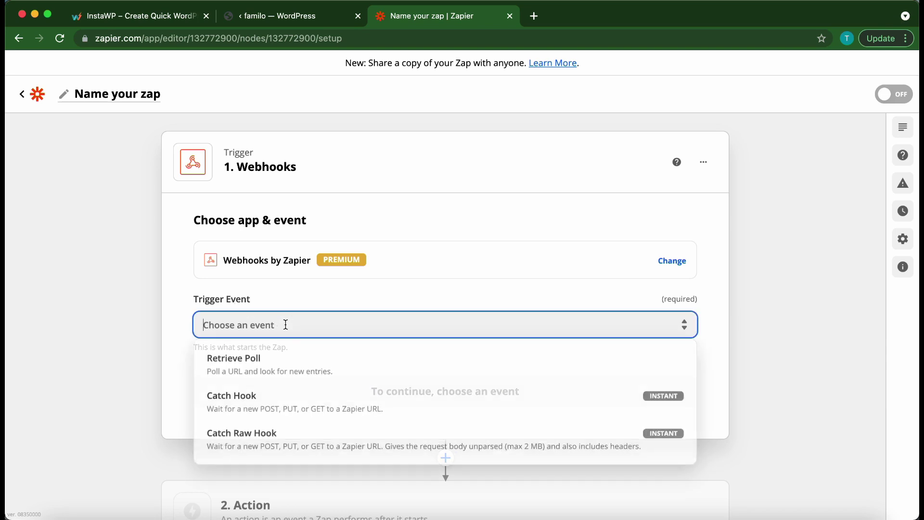
{"action": "left_click", "coordinate": [273, 398]}
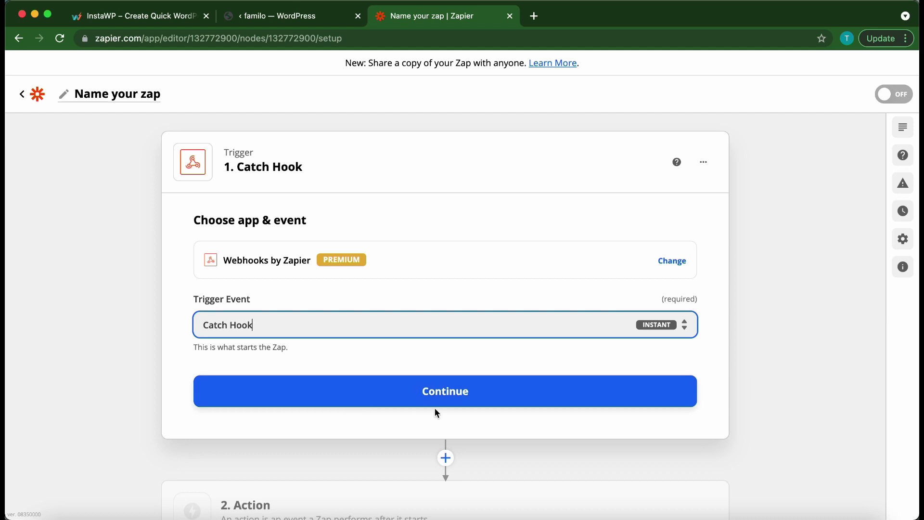
{"action": "left_click", "coordinate": [455, 403]}
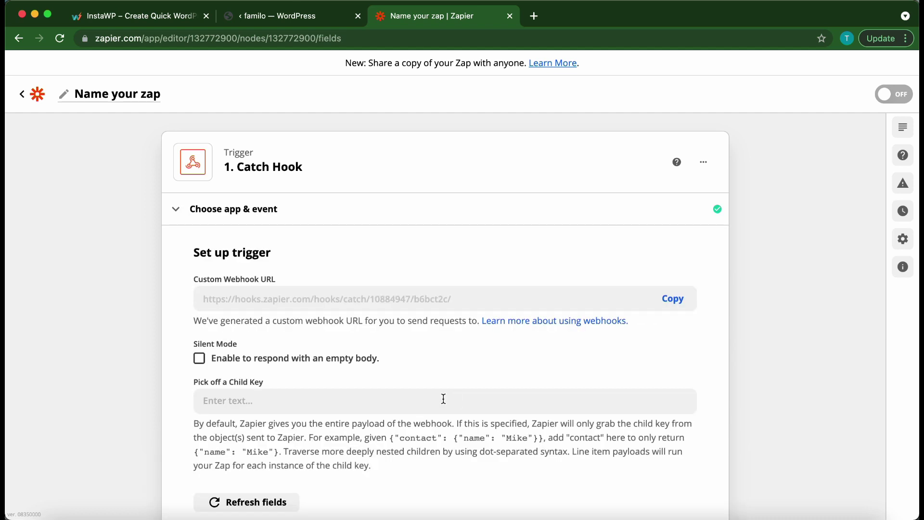
{"action": "scroll", "coordinate": [422, 394], "scroll_direction": "down", "scroll_amount": 2}
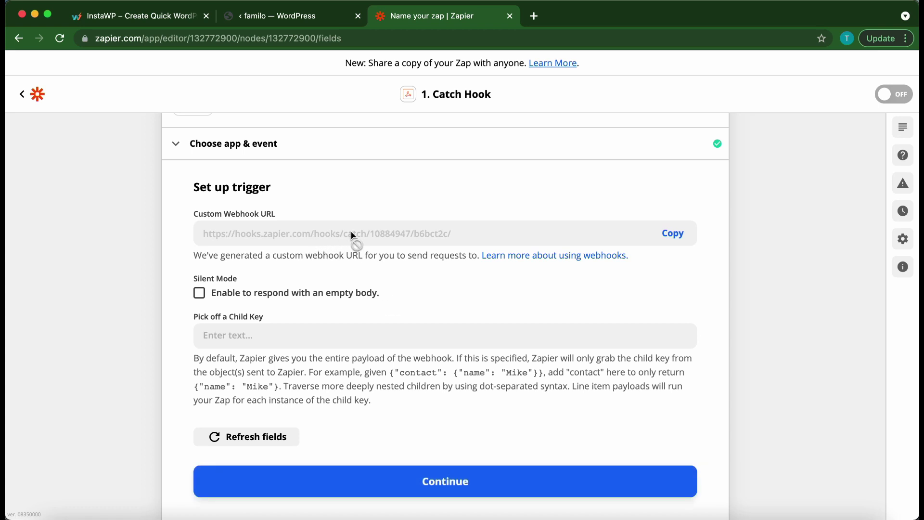
Step: Copy the Zapier webhook URL into Sample Quiz's 'What is your webhook URL?' setting and save
{"action": "left_click", "coordinate": [675, 242]}
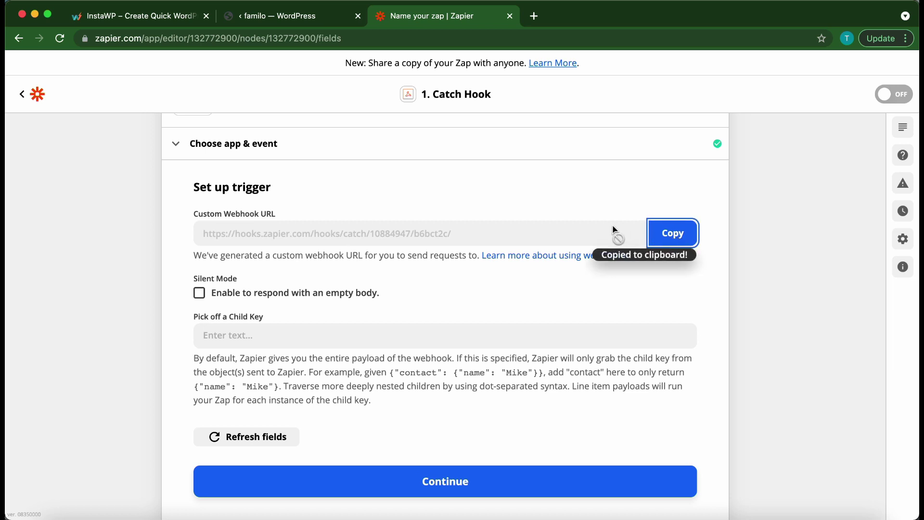
{"action": "left_click", "coordinate": [264, 18]}
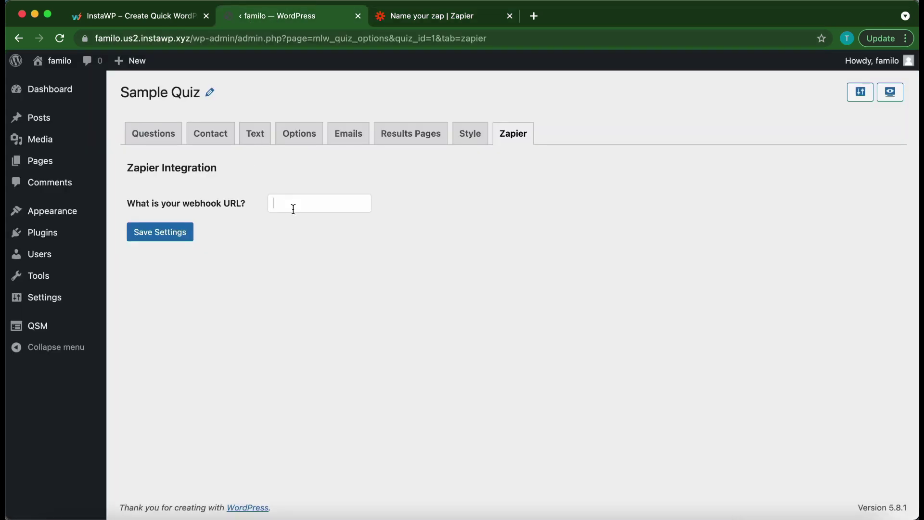
{"action": "key", "text": "super+v"}
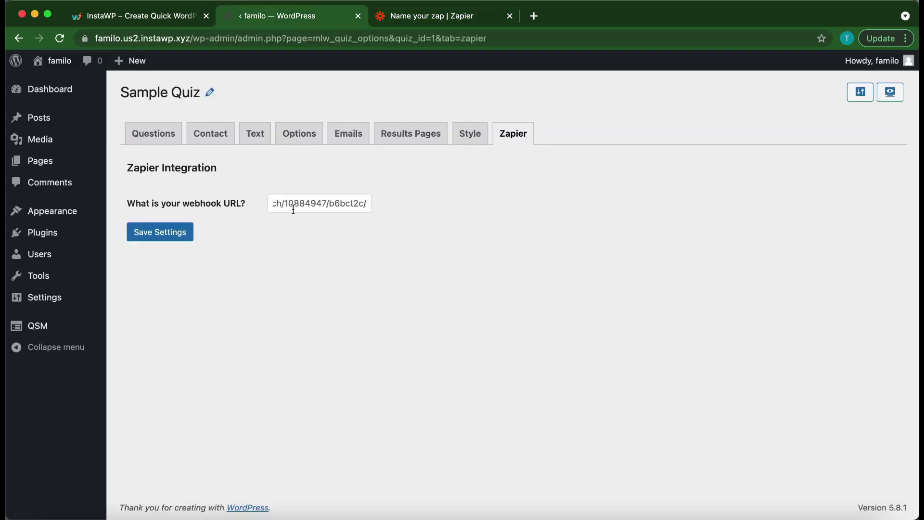
{"action": "left_click", "coordinate": [179, 232]}
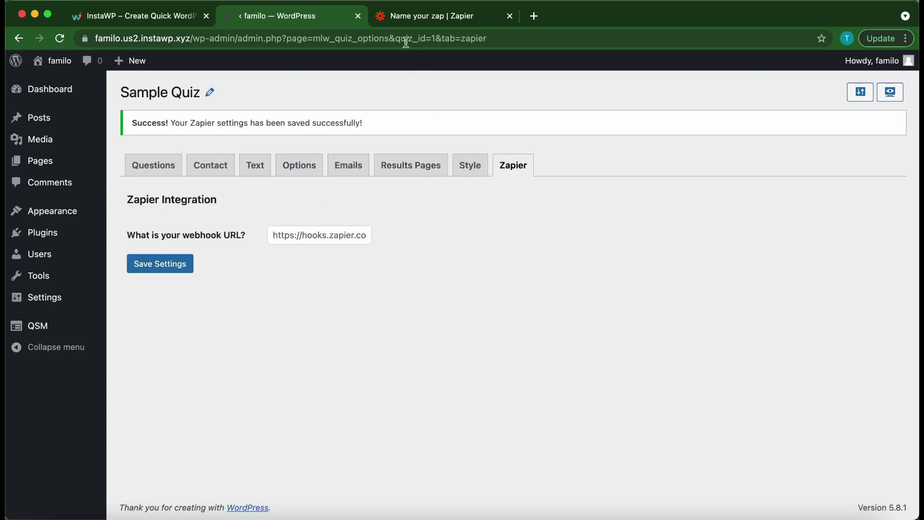
Step: Test the Catch Hook trigger and review the sample quiz results in Request A
{"action": "left_click", "coordinate": [398, 17]}
{"action": "scroll", "coordinate": [481, 293], "scroll_direction": "down", "scroll_amount": 3}
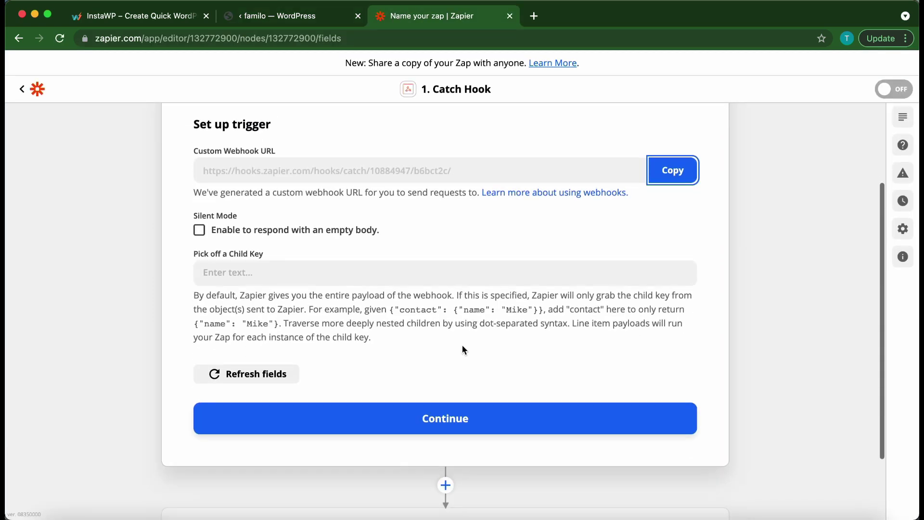
{"action": "left_click", "coordinate": [422, 416]}
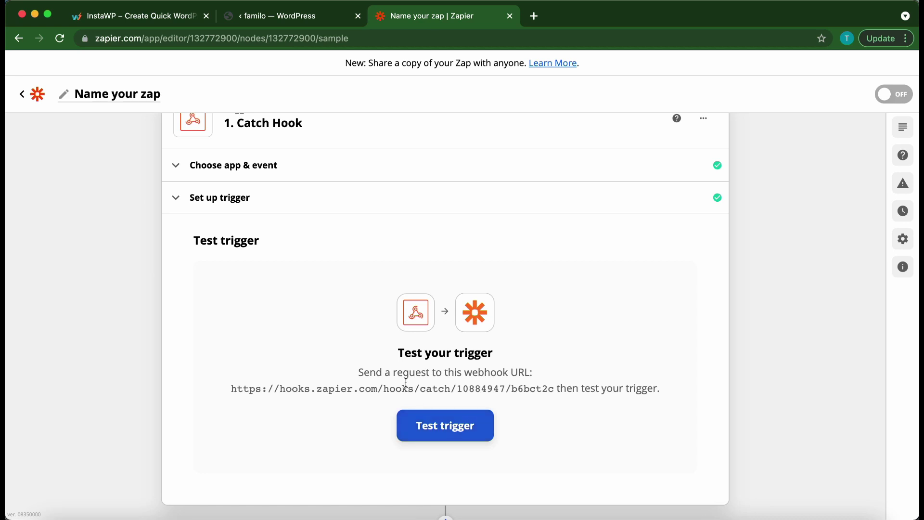
{"action": "left_click", "coordinate": [440, 436]}
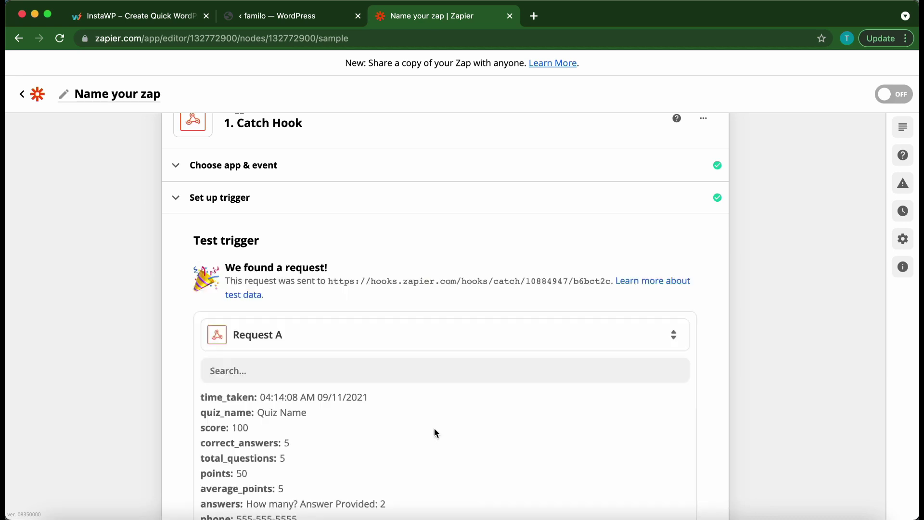
{"action": "scroll", "coordinate": [435, 428], "scroll_direction": "down", "scroll_amount": 1}
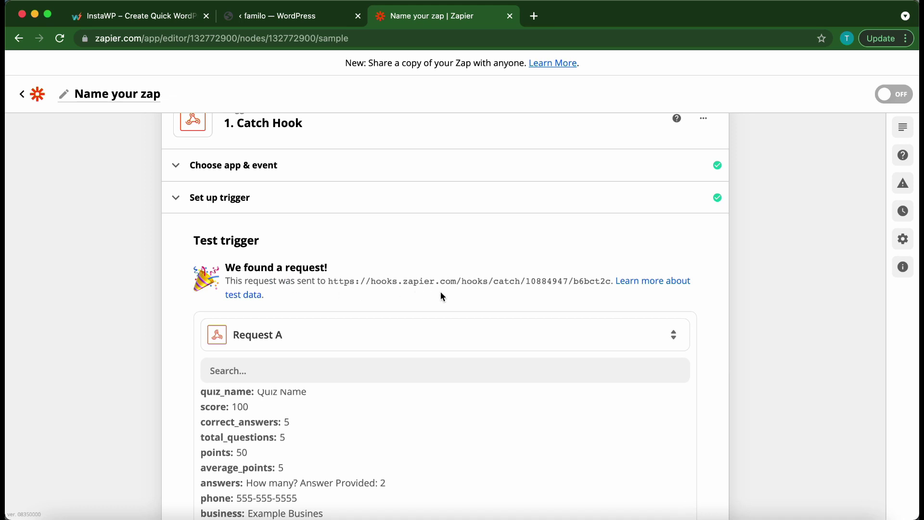
{"action": "scroll", "coordinate": [526, 402], "scroll_direction": "down", "scroll_amount": 5}
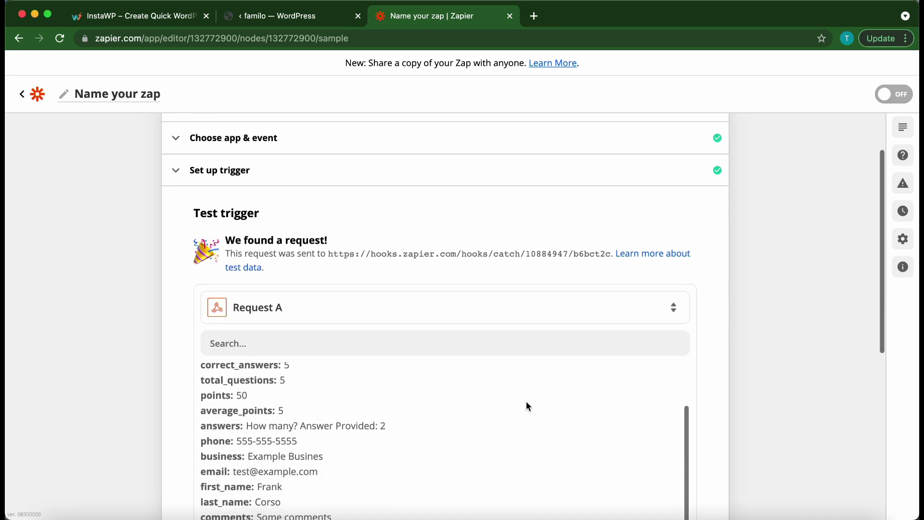
{"action": "scroll", "coordinate": [501, 375], "scroll_direction": "up", "scroll_amount": 3}
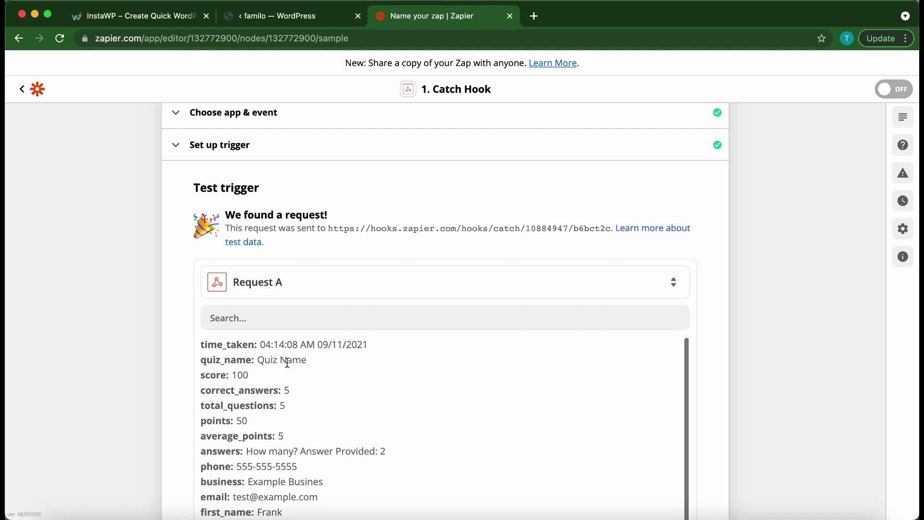
{"action": "scroll", "coordinate": [272, 411], "scroll_direction": "down", "scroll_amount": 5}
{"action": "scroll", "coordinate": [272, 410], "scroll_direction": "down", "scroll_amount": 5}
Step: Add a Google Docs 'Create Document from Text' action using the connected Google Docs account
{"action": "left_click", "coordinate": [385, 414]}
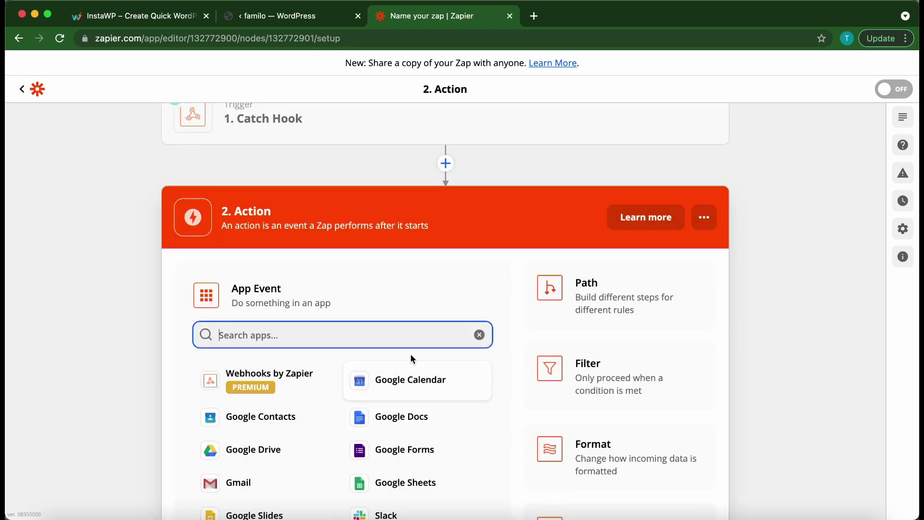
{"action": "scroll", "coordinate": [456, 398], "scroll_direction": "down", "scroll_amount": 2}
{"action": "scroll", "coordinate": [456, 401], "scroll_direction": "down", "scroll_amount": 1}
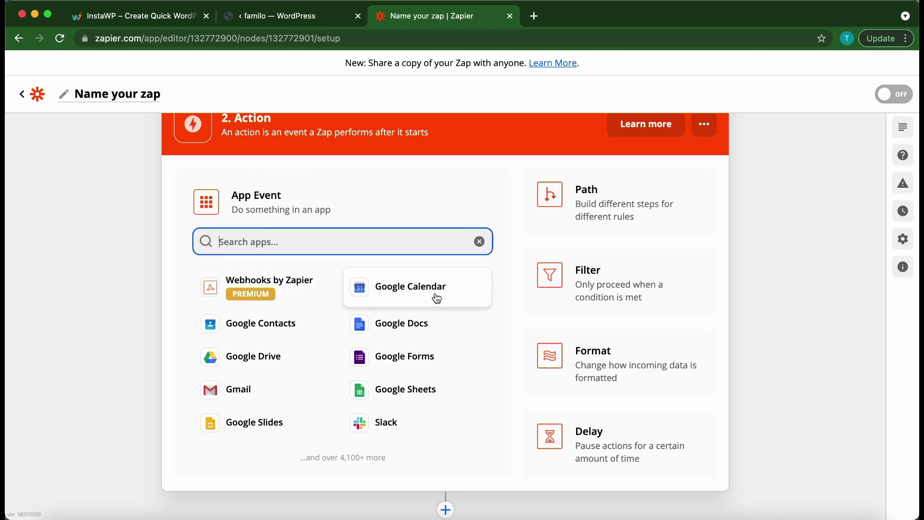
{"action": "left_click", "coordinate": [394, 323]}
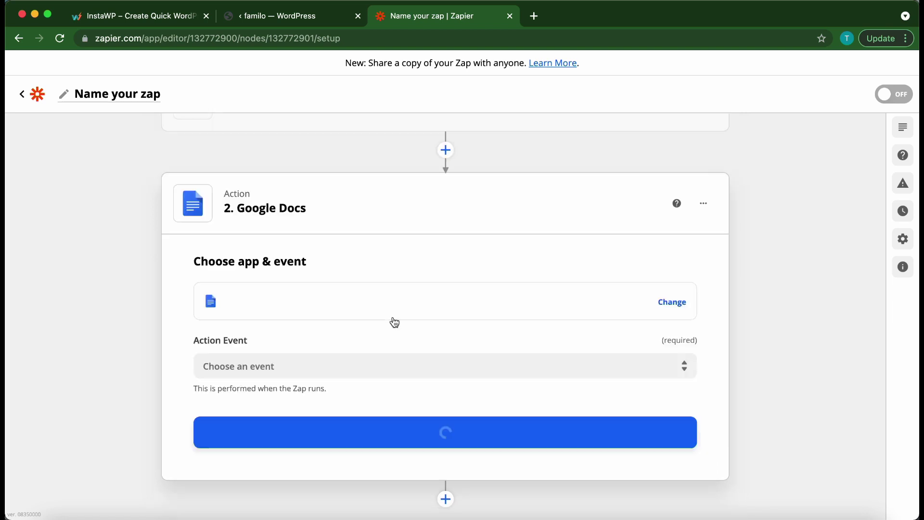
{"action": "left_click", "coordinate": [341, 369]}
{"action": "left_click", "coordinate": [304, 345]}
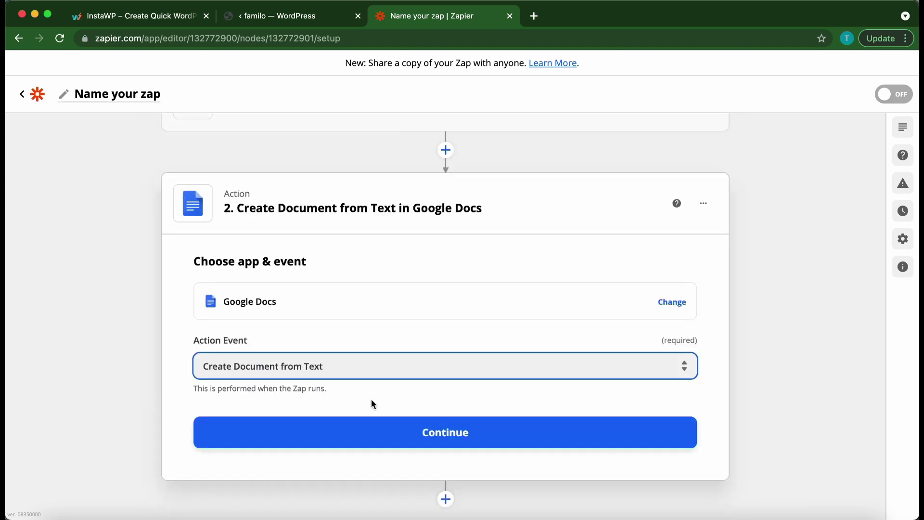
{"action": "left_click", "coordinate": [451, 433]}
{"action": "left_click", "coordinate": [400, 379]}
{"action": "left_click", "coordinate": [347, 477]}
{"action": "left_click", "coordinate": [446, 436]}
Step: Map Document Name to First Name, and Document Content to Email, First Name and Phone
{"action": "left_click", "coordinate": [400, 301]}
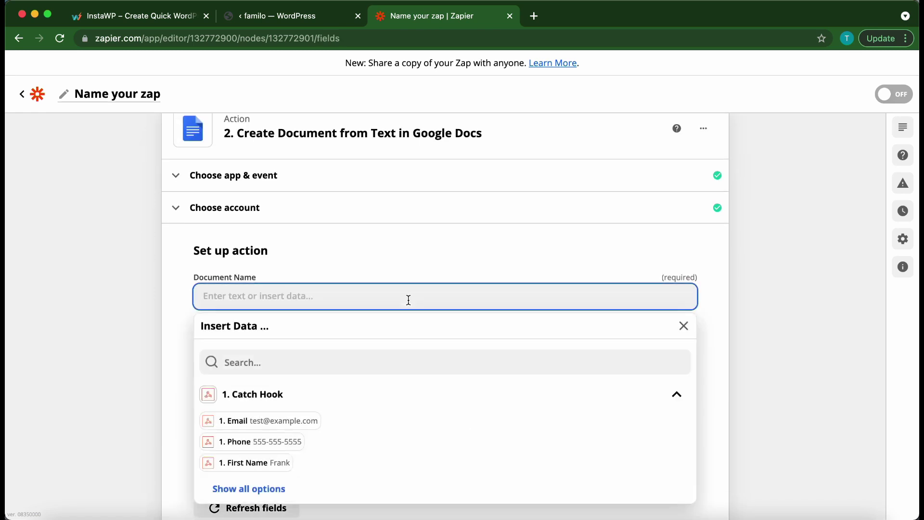
{"action": "left_click", "coordinate": [250, 462]}
{"action": "scroll", "coordinate": [436, 351], "scroll_direction": "down", "scroll_amount": 2}
{"action": "left_click", "coordinate": [144, 279]}
{"action": "left_click", "coordinate": [268, 291]}
{"action": "left_click", "coordinate": [282, 436]}
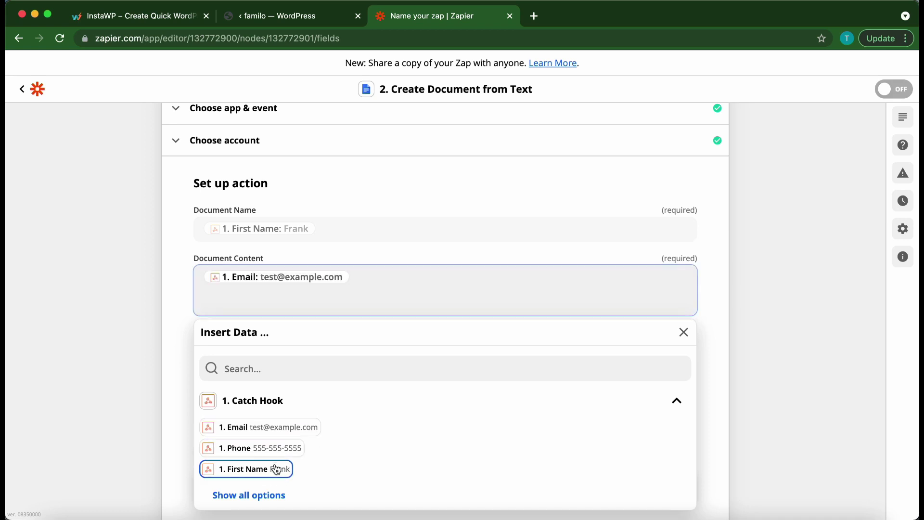
{"action": "left_click", "coordinate": [279, 468]}
{"action": "left_click", "coordinate": [284, 448]}
{"action": "left_click", "coordinate": [185, 323]}
{"action": "scroll", "coordinate": [421, 430], "scroll_direction": "down", "scroll_amount": 1}
Step: Test the action by sending a sample document to Google Docs
{"action": "left_click", "coordinate": [423, 450]}
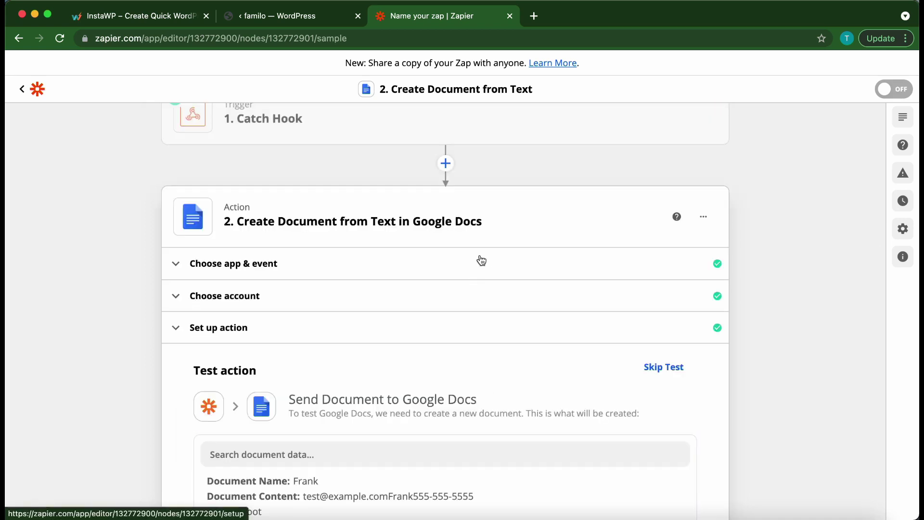
{"action": "left_click", "coordinate": [537, 475]}
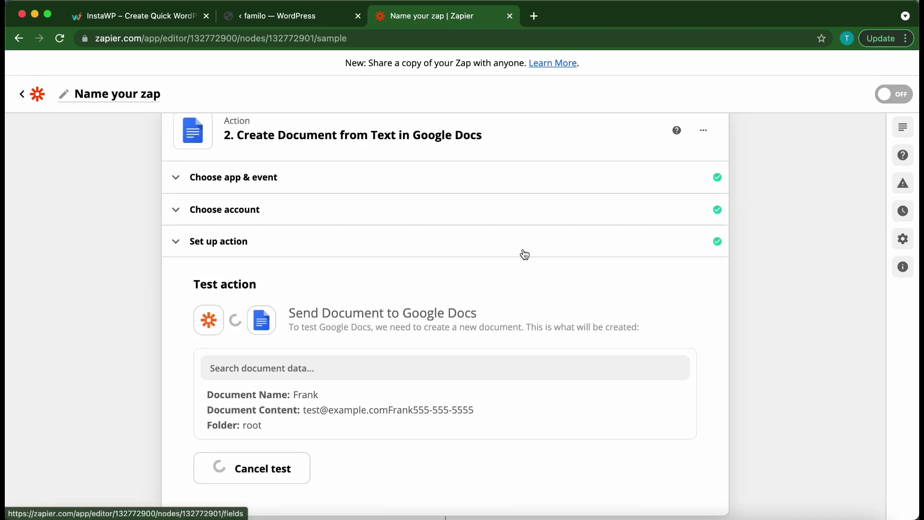
{"action": "scroll", "coordinate": [523, 252], "scroll_direction": "up", "scroll_amount": 1}
{"action": "scroll", "coordinate": [523, 252], "scroll_direction": "down", "scroll_amount": 3}
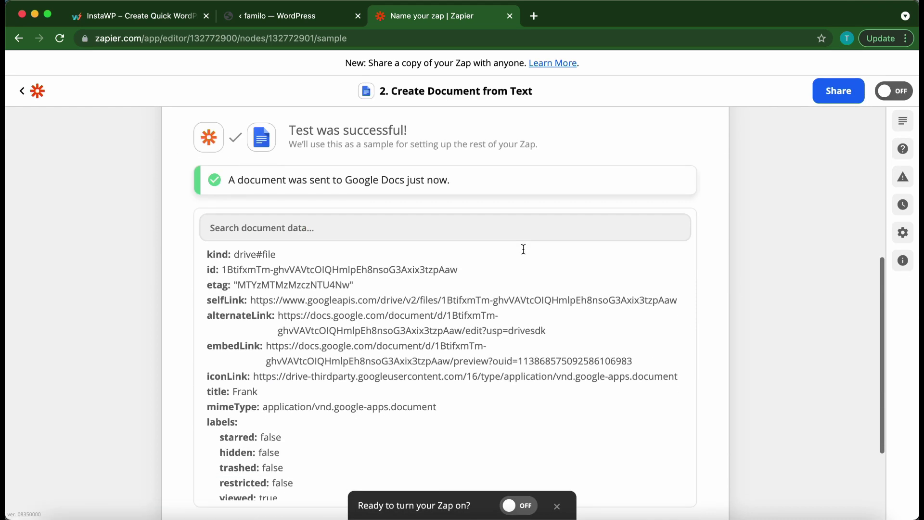
Step: Search 'google docs' in a new tab and open the zap-created document 'Frank'
{"action": "scroll", "coordinate": [523, 252], "scroll_direction": "up", "scroll_amount": 3}
{"action": "left_click", "coordinate": [534, 16]}
{"action": "type", "text": "google docs"}
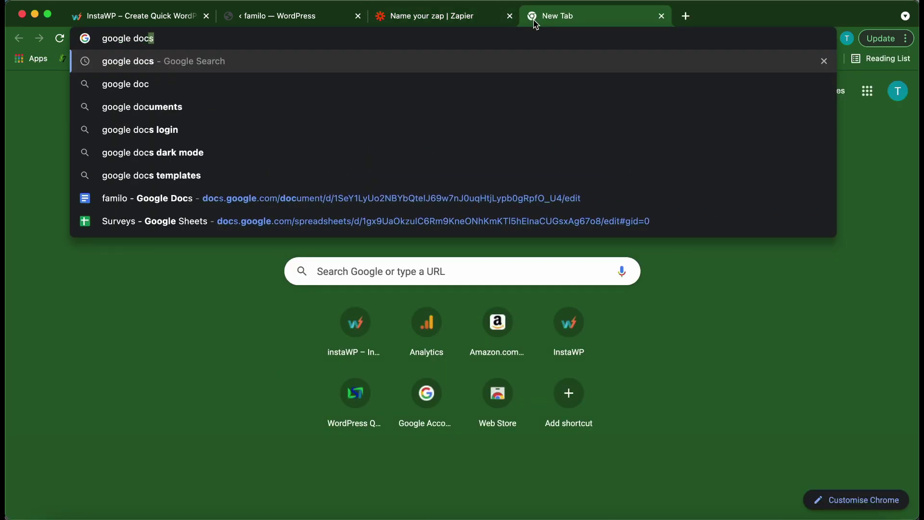
{"action": "key", "text": "Return"}
{"action": "left_click", "coordinate": [156, 271]}
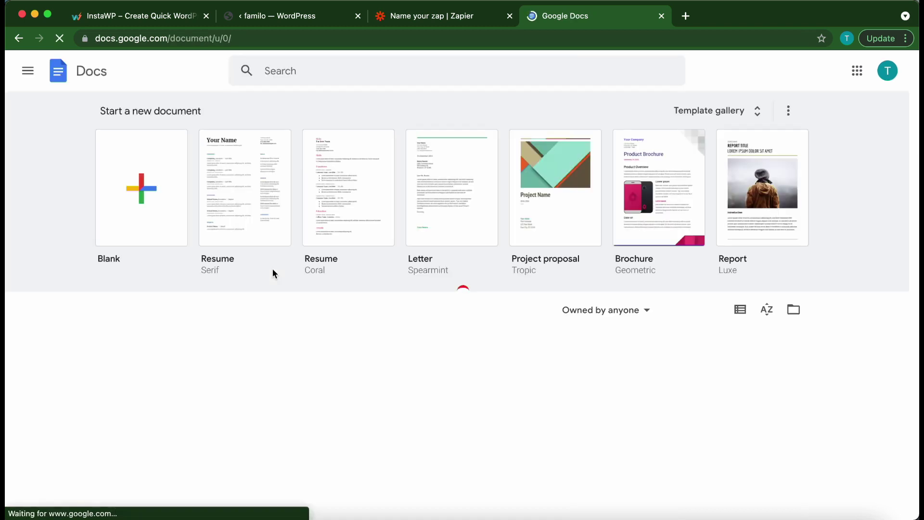
{"action": "scroll", "coordinate": [234, 305], "scroll_direction": "down", "scroll_amount": 1}
{"action": "left_click", "coordinate": [168, 368]}
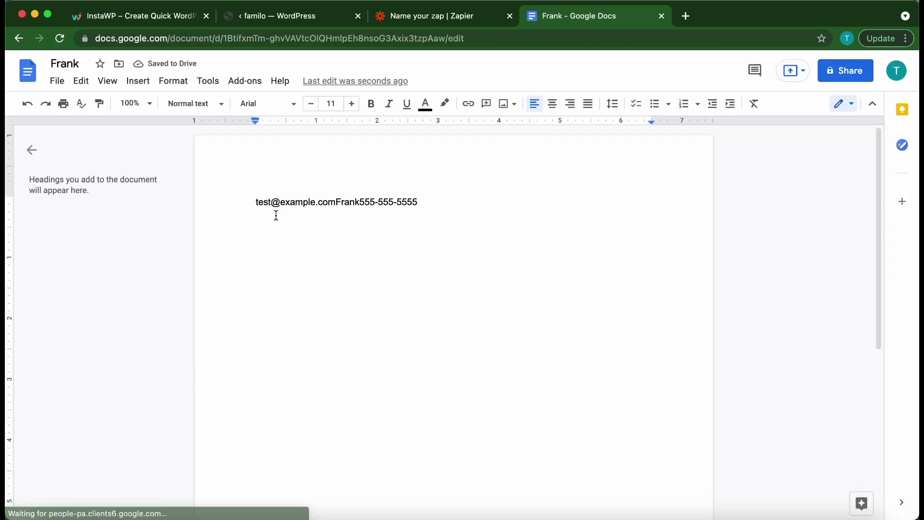